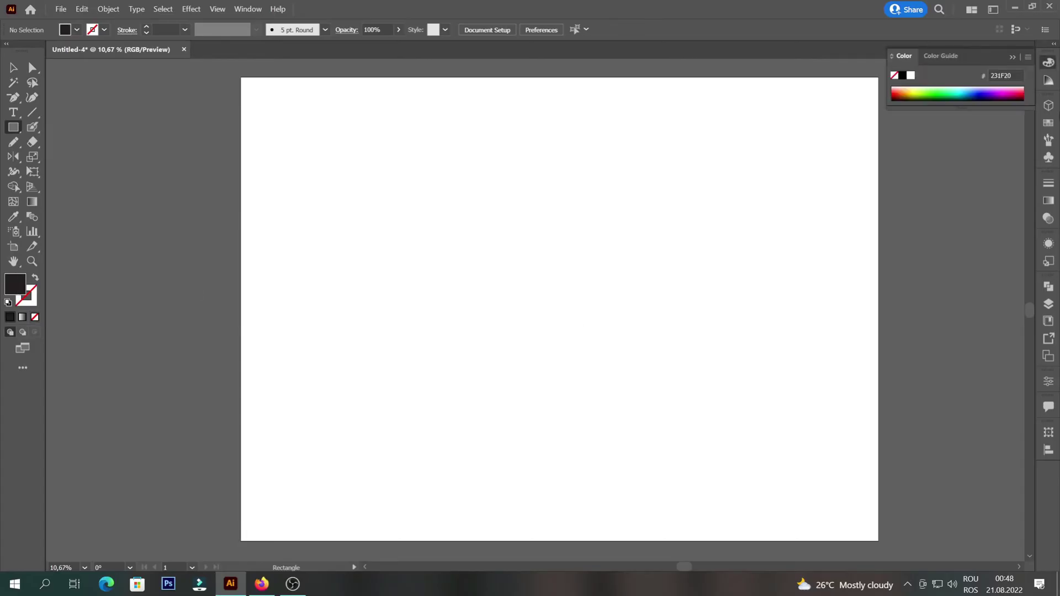
Step: Draw the tall main shaft rectangle of the column profile
left_click(1008, 58)
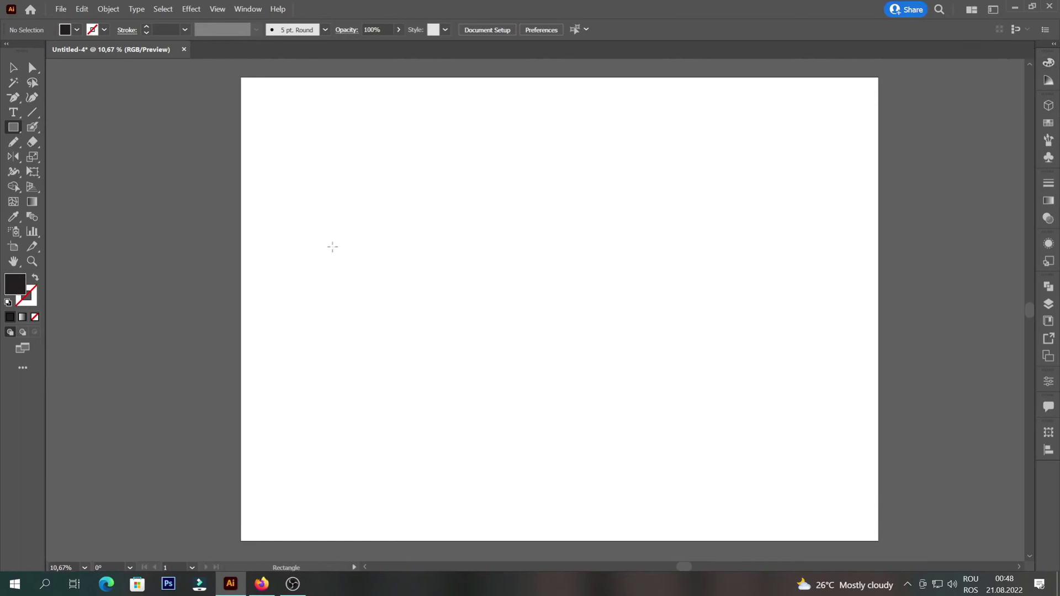
mouse_move(402, 182)
left_mouse_down()
mouse_move(448, 310)
mouse_move(476, 459)
left_mouse_up()
left_click(14, 68)
left_click(71, 74)
Step: Add a wide top slab across the shaft and tuck a smaller copy beneath it as a step
left_click(13, 127)
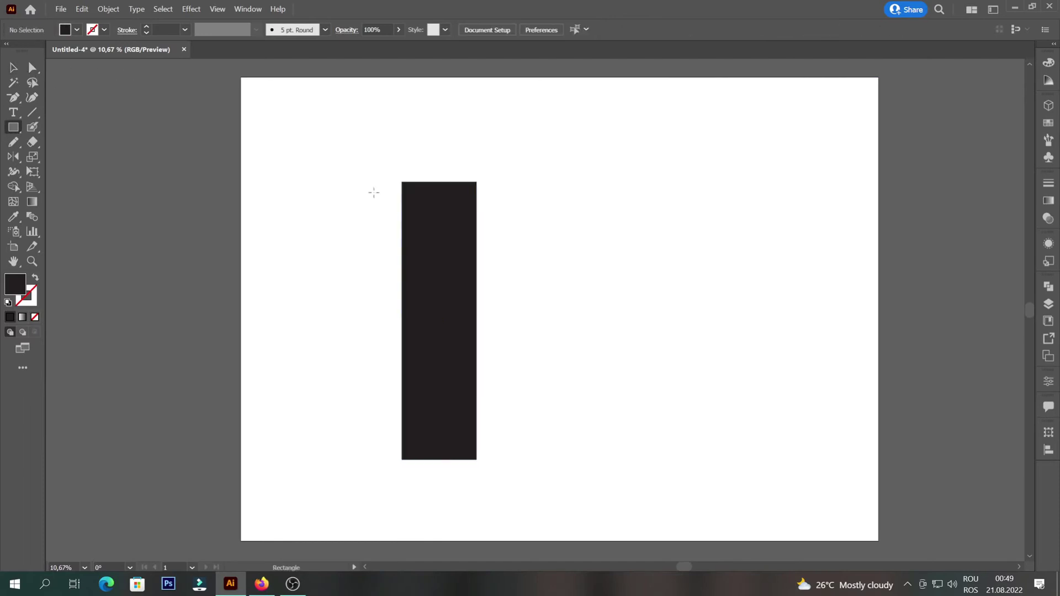
left_click_drag(401, 182, 492, 213)
left_click(13, 68)
left_click(499, 217)
key("ctrl+plus")
left_click(540, 222)
key("ctrl+plus")
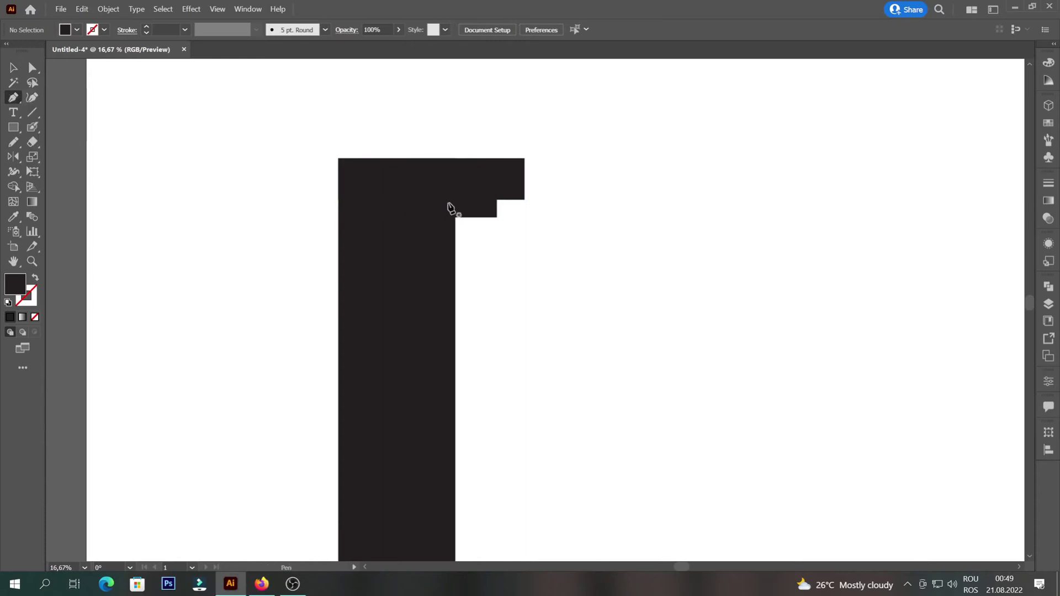
Step: Draw a closed curved quarter-round moulding under the step with the Pen tool
left_click(478, 218)
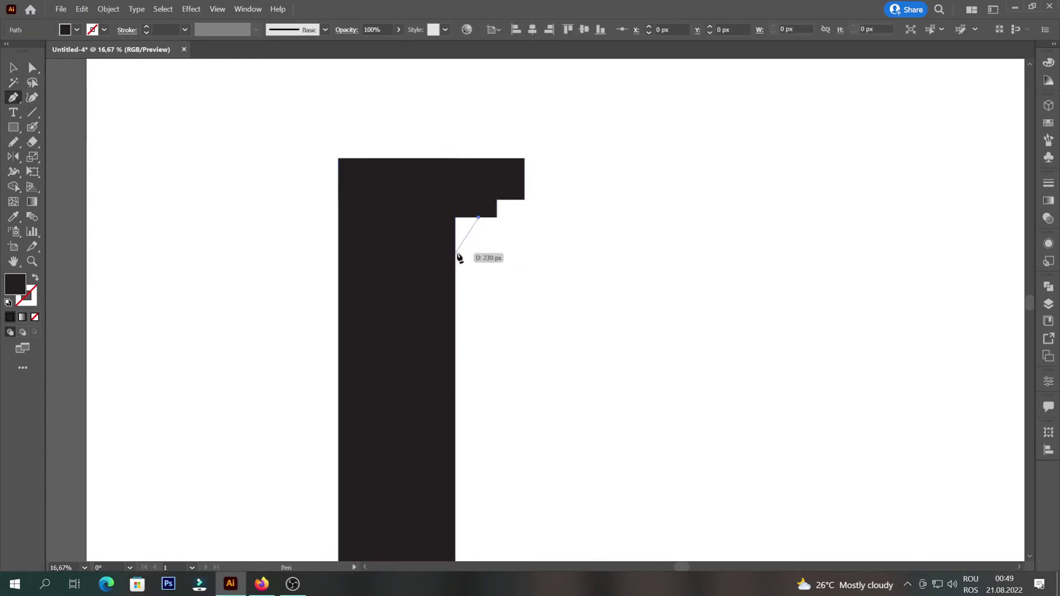
left_click_drag(463, 248, 438, 242)
key("ctrl+z")
key("ctrl+z")
left_click(442, 203)
left_click(464, 198)
left_click(479, 218)
left_click(13, 68)
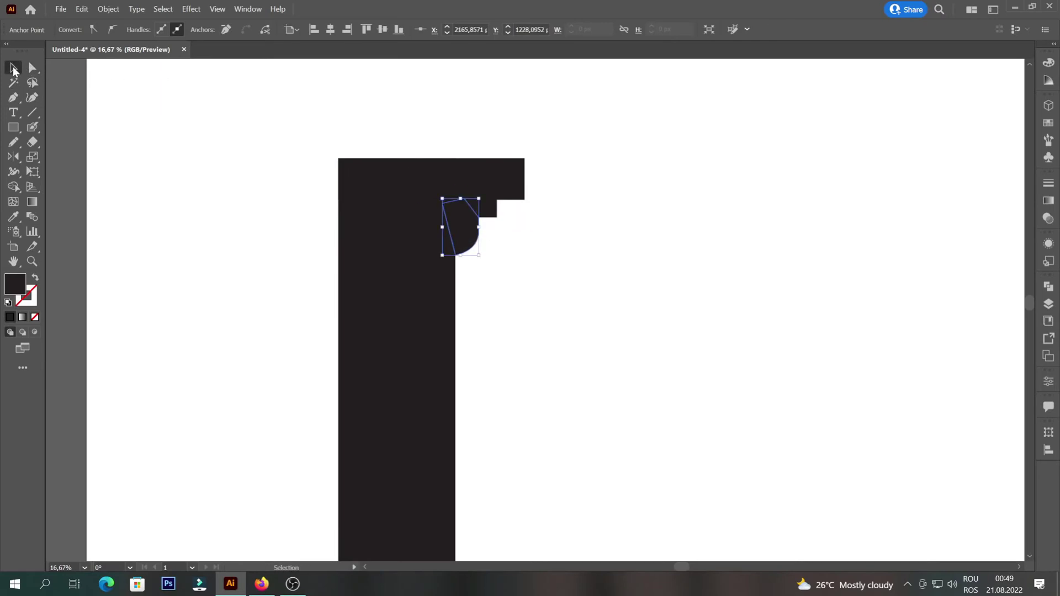
left_click(121, 107)
Step: Copy the top slab down and resize it into a thin band, about 708 × 85 px
scroll(497, 254, "up", 1)
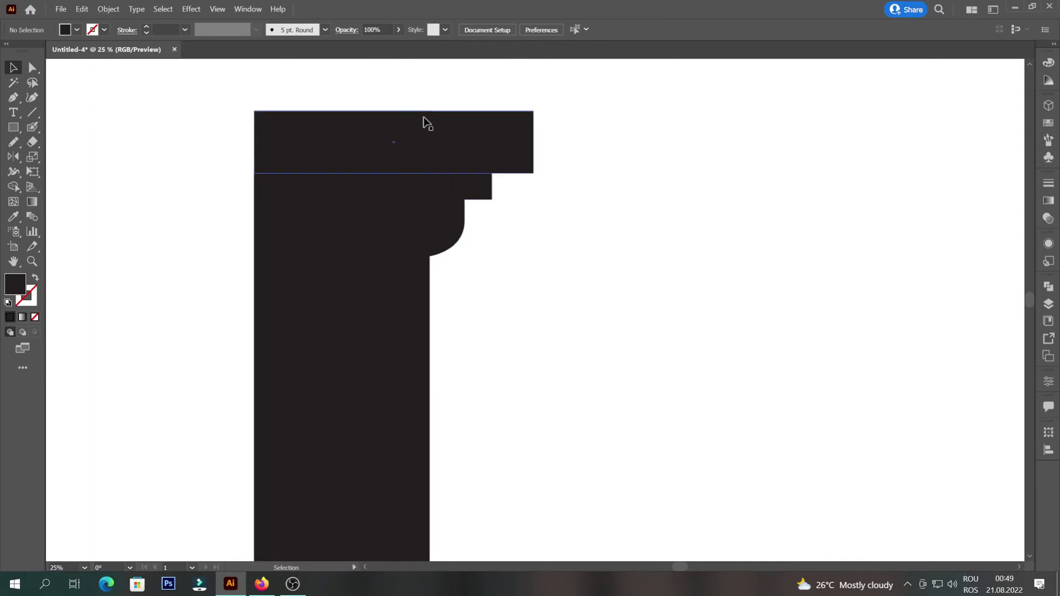
left_click_drag(447, 119, 452, 265)
left_click_drag(535, 310, 487, 291)
left_click_drag(351, 247, 353, 257)
scroll(454, 286, "up", 2)
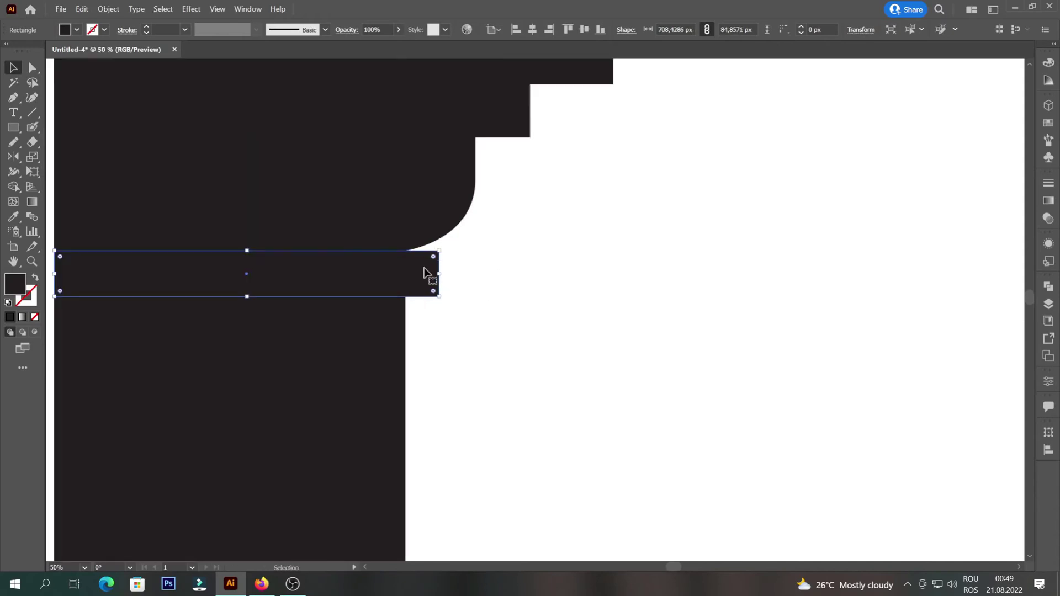
Step: Marquee-select all profile pieces and Unite them in Pathfinder into a single 1028 × 2396 px path
left_click(502, 274)
scroll(532, 317, "down", 3)
left_click_drag(612, 334, 581, 298)
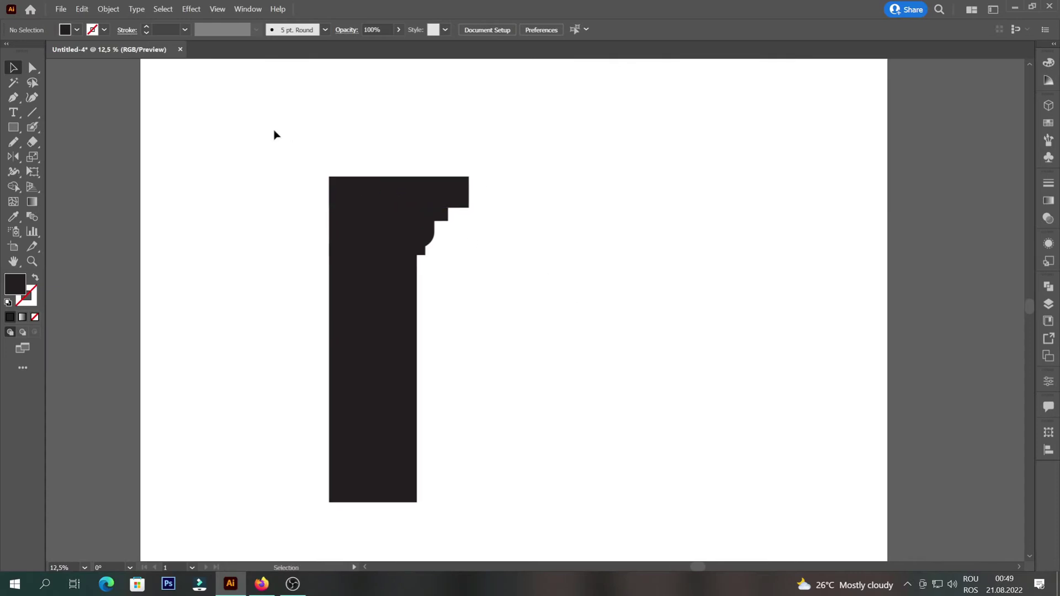
left_click_drag(265, 124, 559, 346)
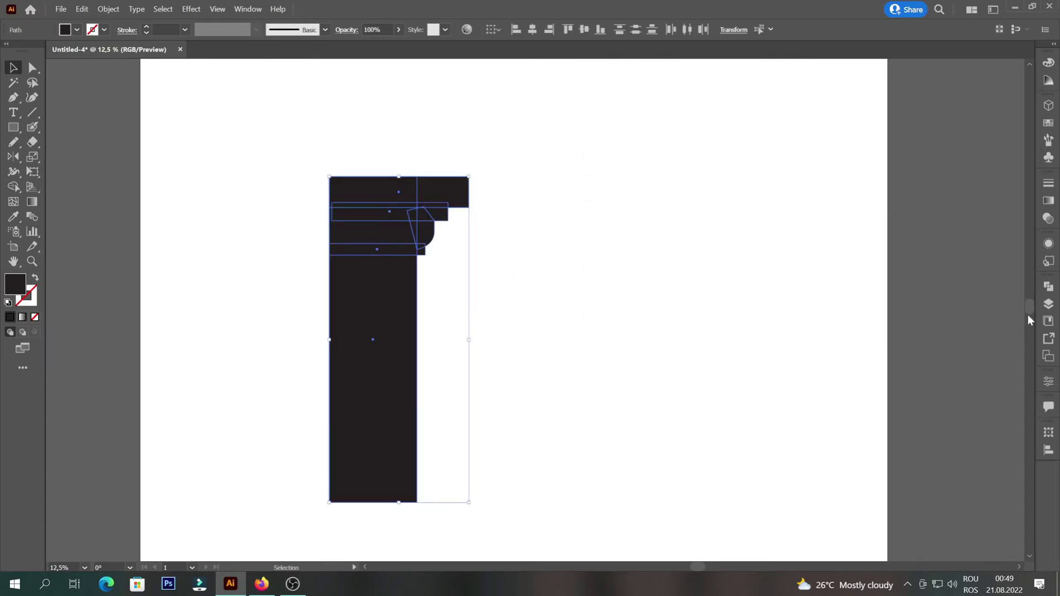
left_click(1050, 287)
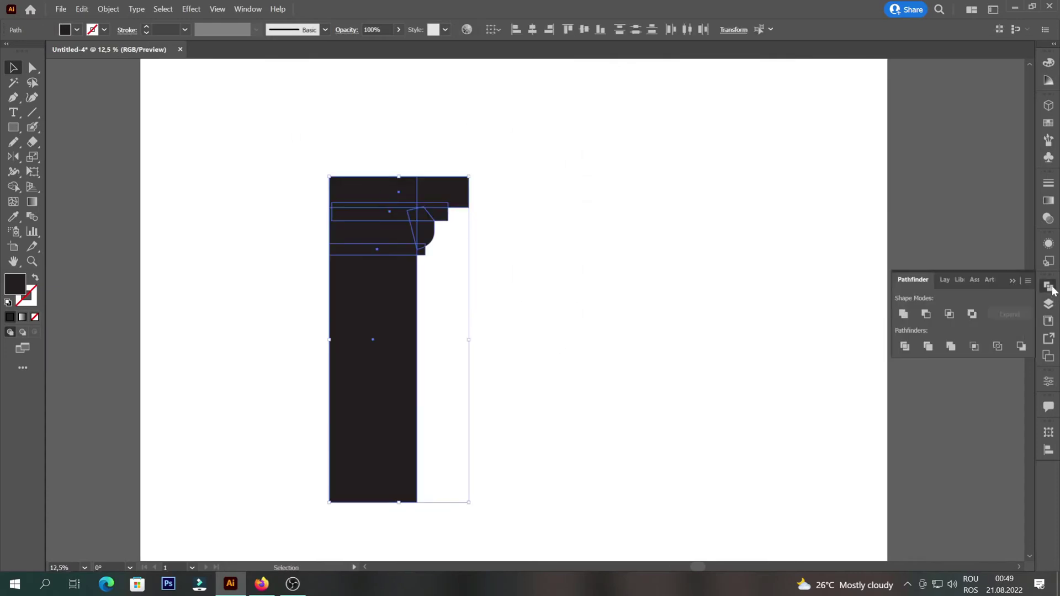
left_click(903, 313)
left_click(715, 199)
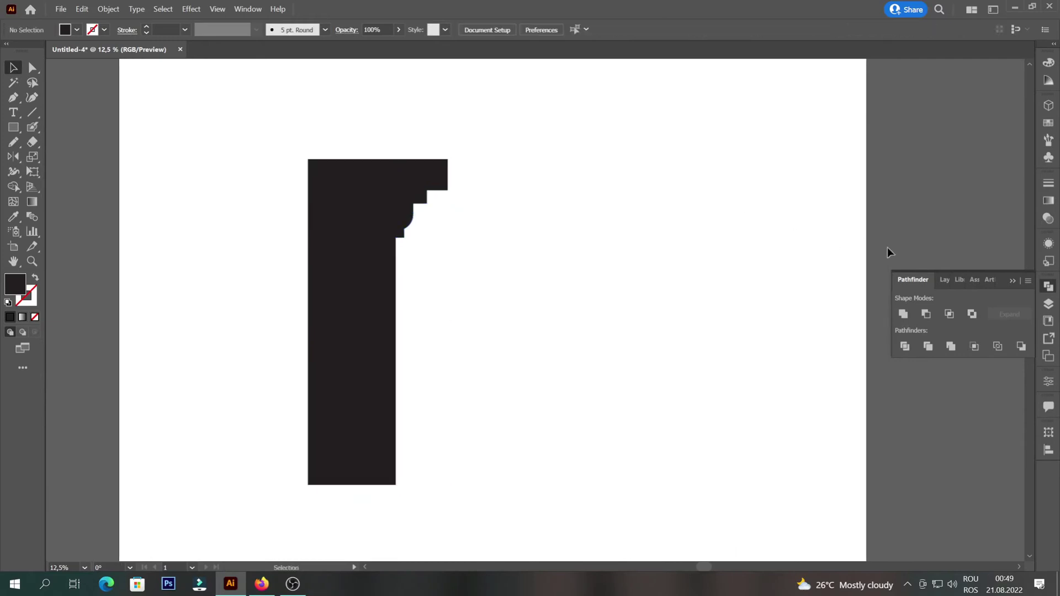
left_click(349, 198)
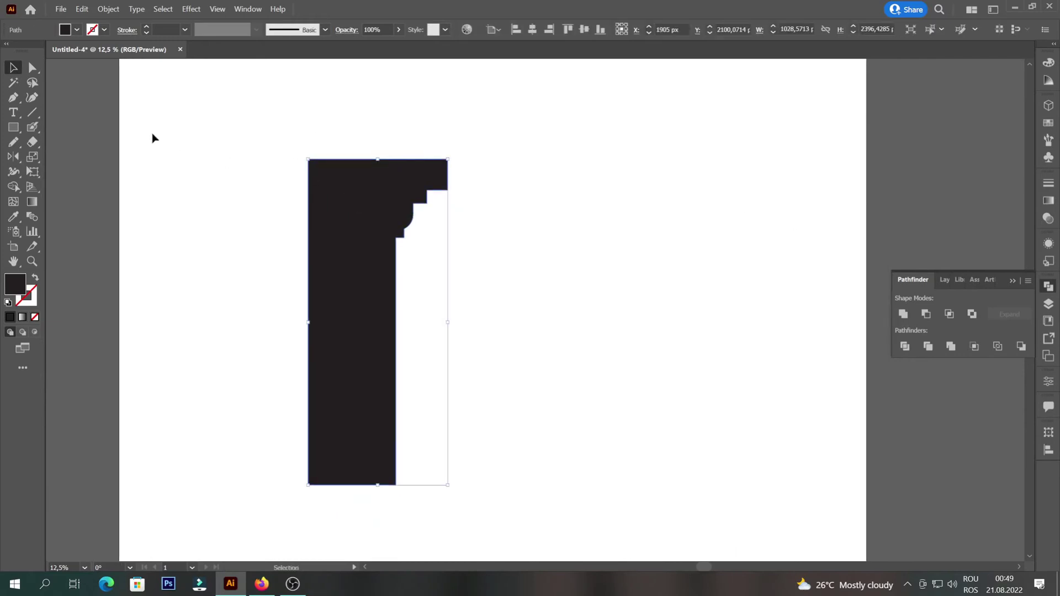
Step: Fill the column profile with grey using the Color Picker
double_click(15, 284)
mouse_move(387, 316)
left_mouse_down()
mouse_move(364, 293)
mouse_move(376, 268)
mouse_move(334, 221)
mouse_move(307, 213)
mouse_move(455, 213)
left_mouse_up()
left_click(651, 215)
left_click(650, 222)
scroll(458, 277, "down", 1)
Step: Place a shorter copy to the right, duplicate it downward and reflect the lower copy horizontally
left_click_drag(496, 372, 456, 282)
left_click(461, 215)
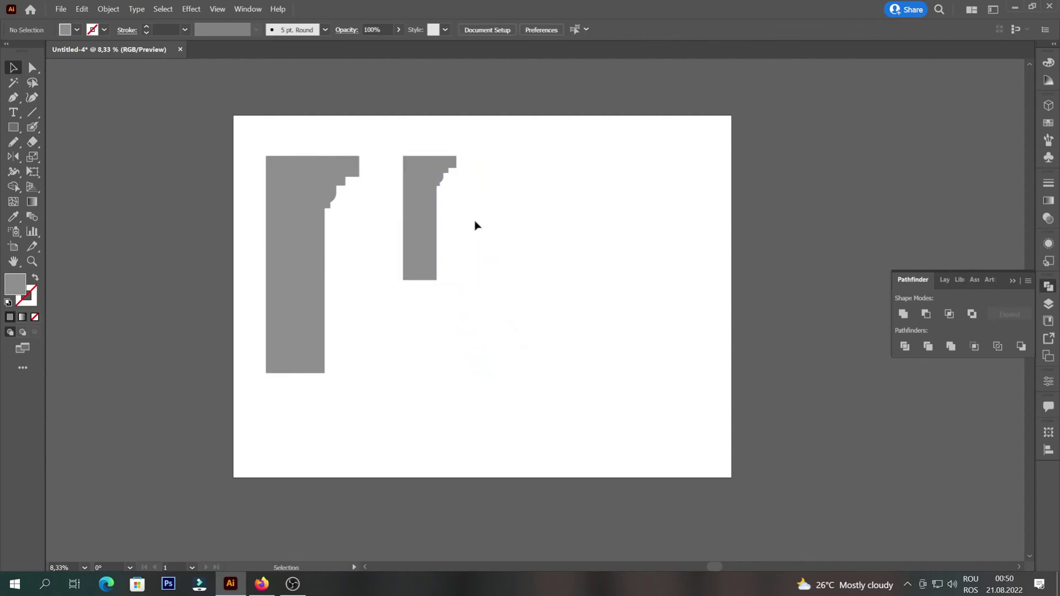
left_click_drag(434, 185, 437, 365)
right_click(437, 364)
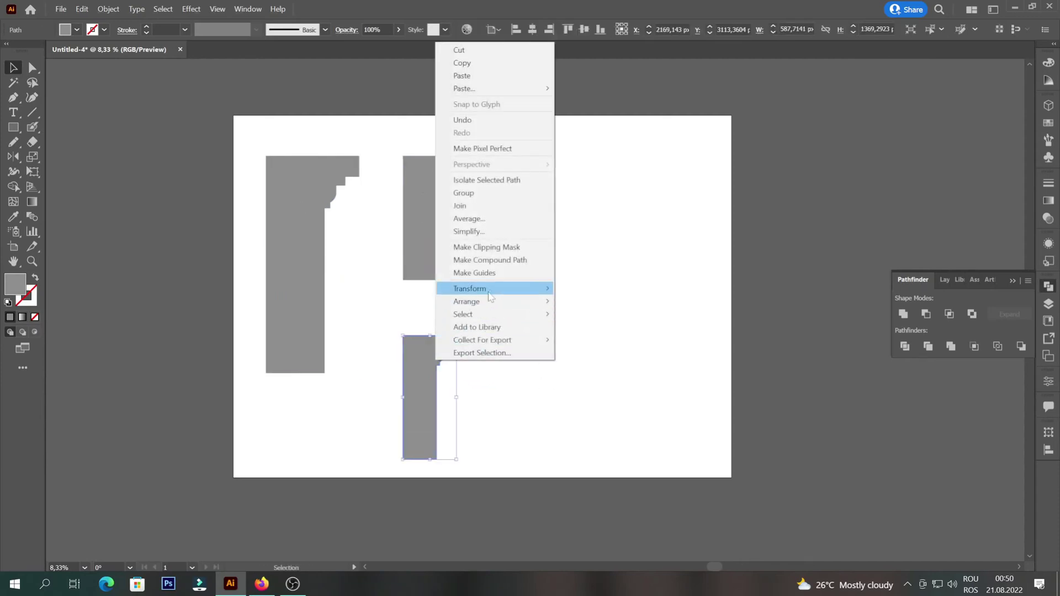
mouse_move(473, 286)
left_click(592, 331)
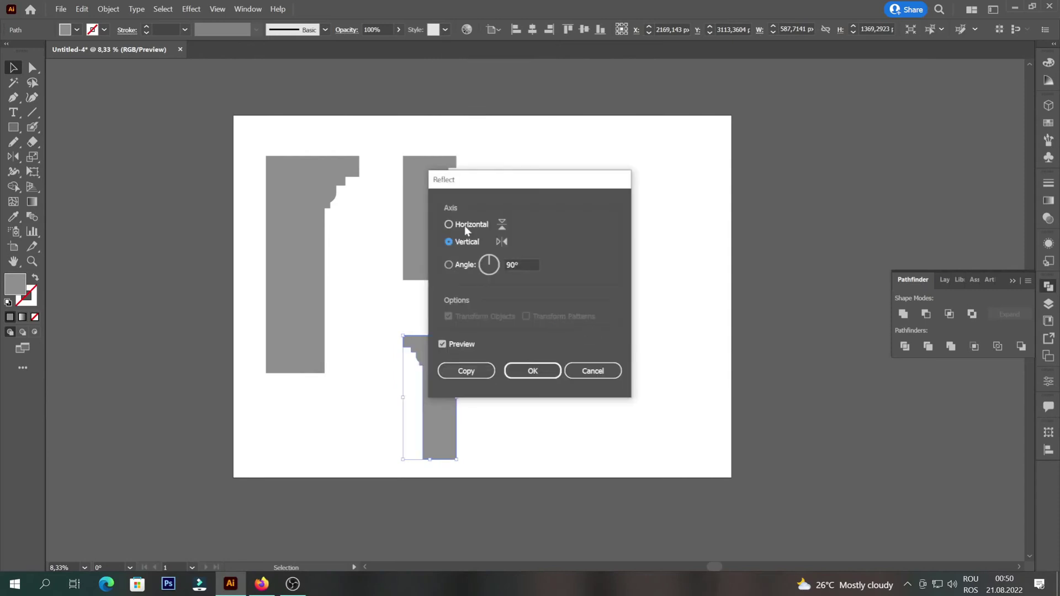
left_click(467, 225)
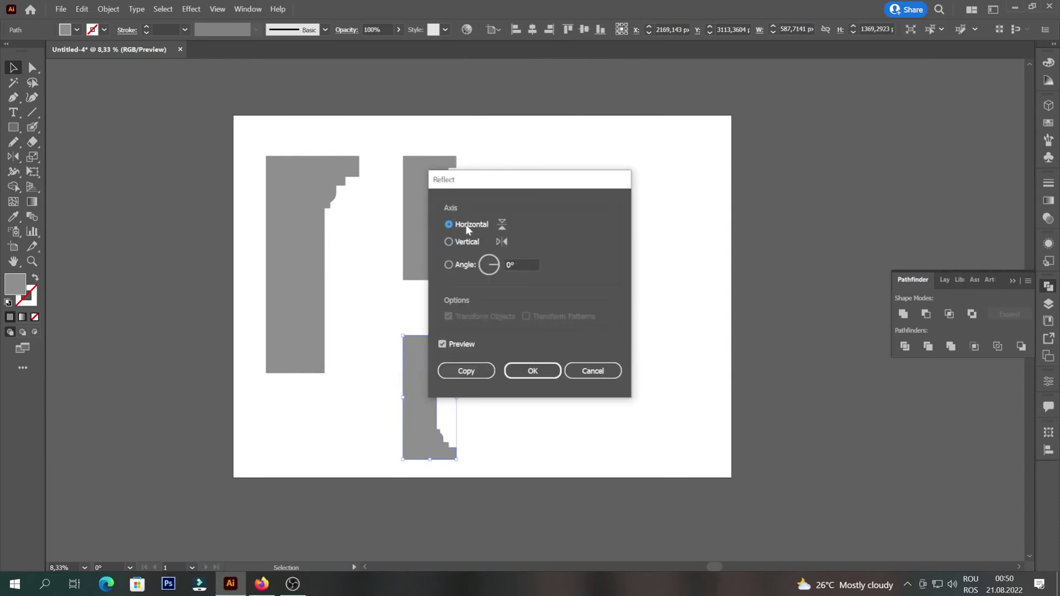
left_click(524, 375)
Step: Join the flipped copy to the upper half and unite them into a 587 × 2738 px profile
left_click_drag(423, 366, 416, 310)
left_click_drag(480, 320, 391, 230)
left_click(903, 313)
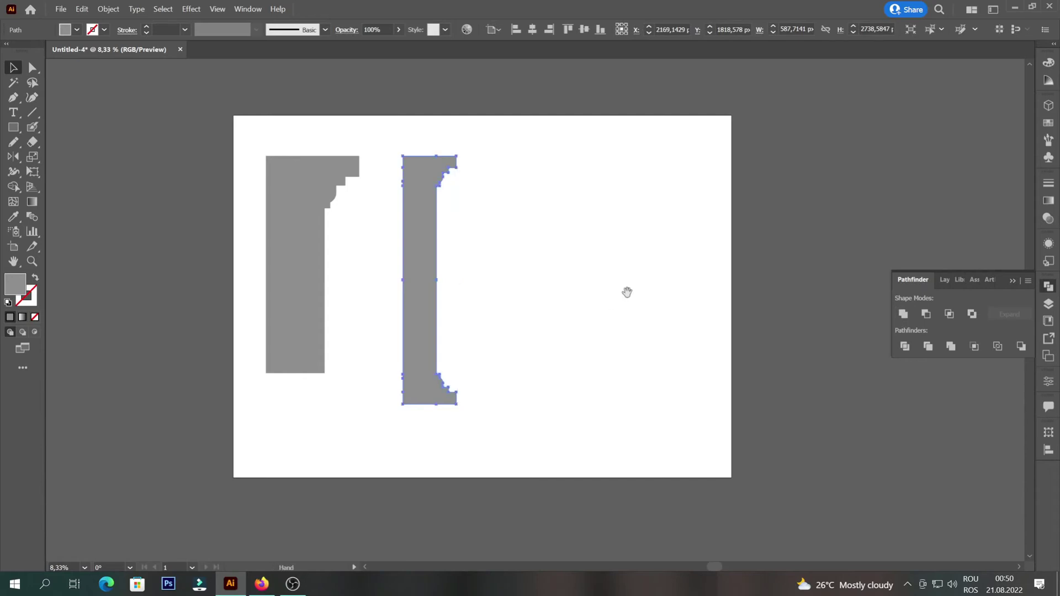
scroll(620, 293, "right", 5)
left_click(286, 260)
left_click_drag(265, 262, 409, 280)
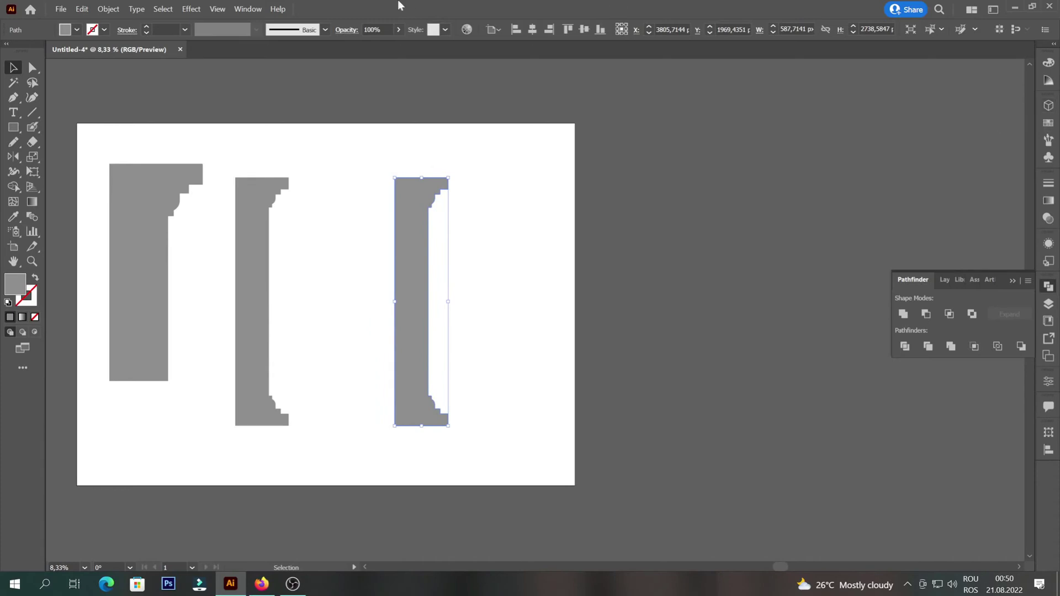
Step: Apply Effect > 3D and Materials > Revolve to the profile copy, forming a 360° shaded pillar
left_click(191, 9)
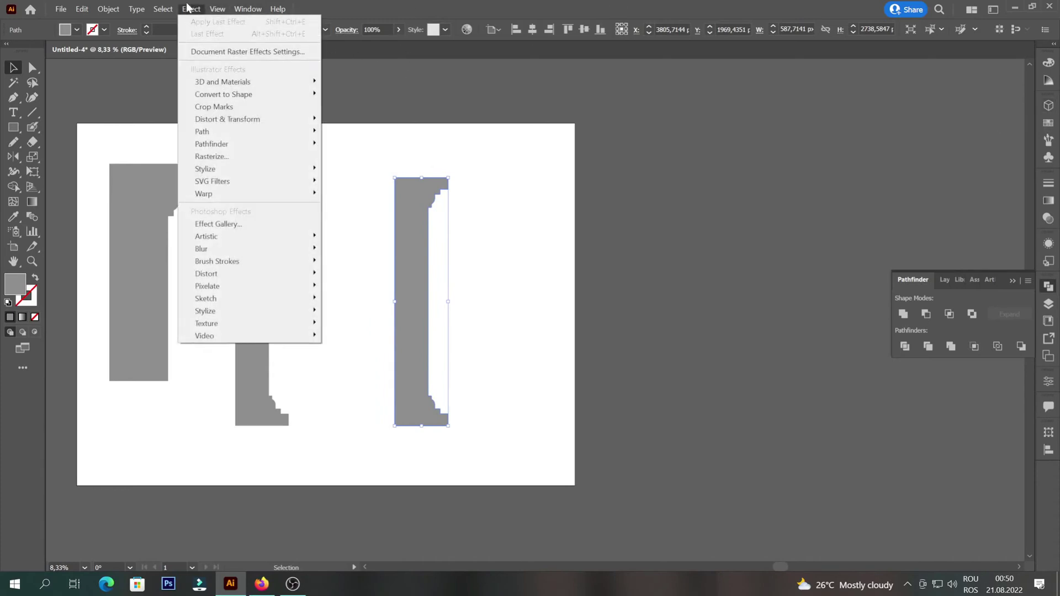
mouse_move(310, 81)
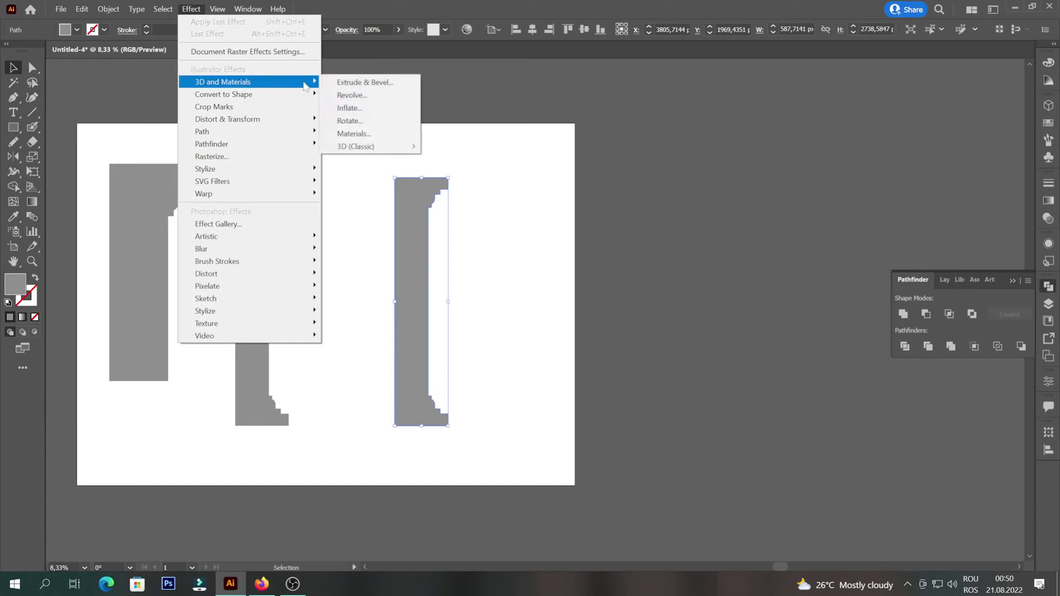
left_click(384, 95)
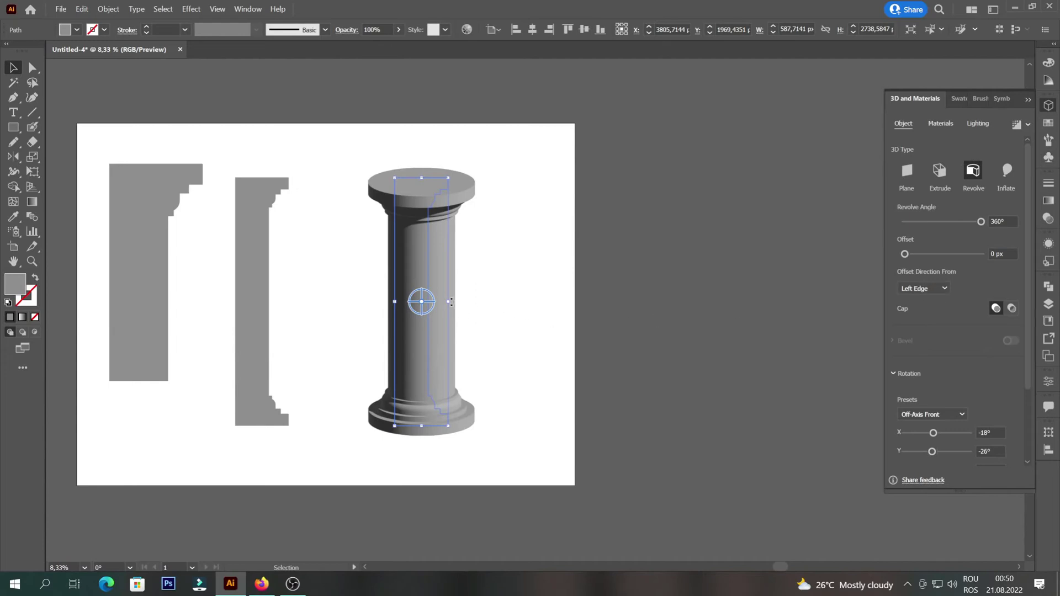
Step: Resize the revolved column's profile to about 400 × 2738 px and reposition it
left_click_drag(451, 301, 431, 302)
scroll(400, 292, "up", 2)
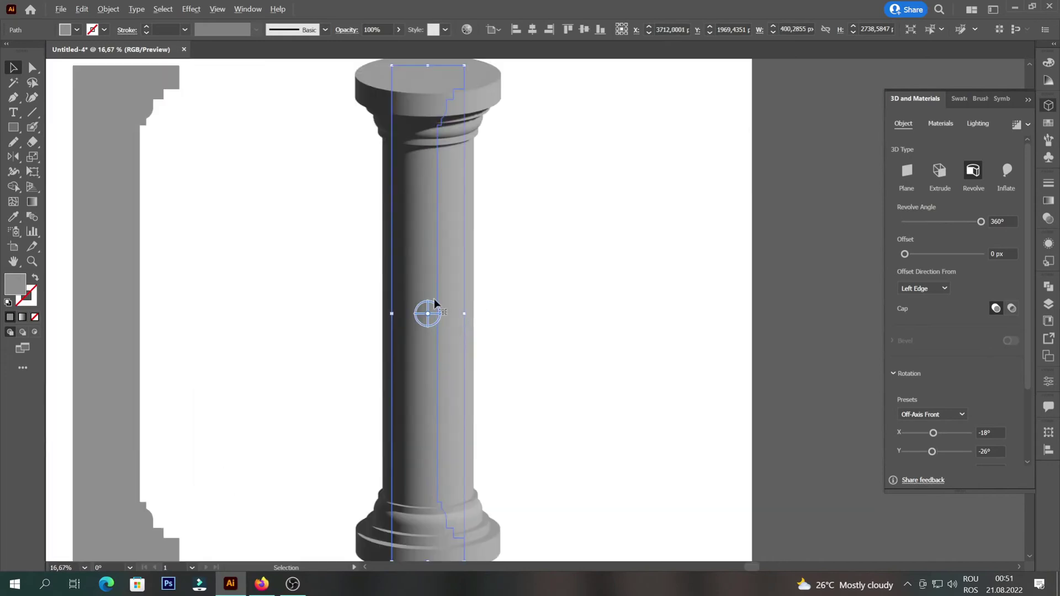
left_click_drag(466, 313, 454, 312)
scroll(561, 196, "up", 2)
scroll(436, 174, "up", 3)
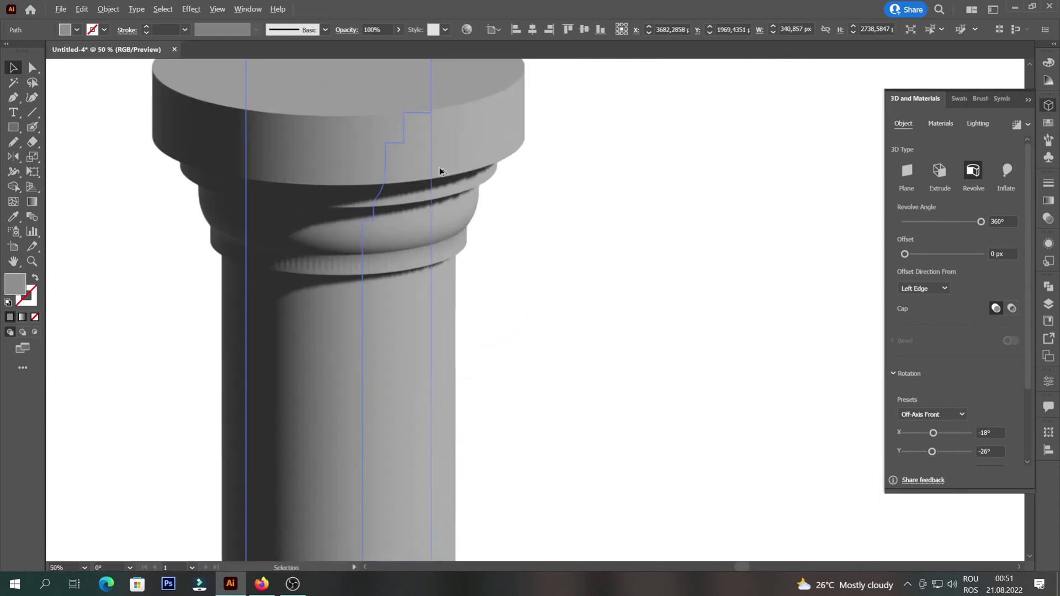
scroll(436, 174, "down", 4)
left_click_drag(409, 336, 418, 340)
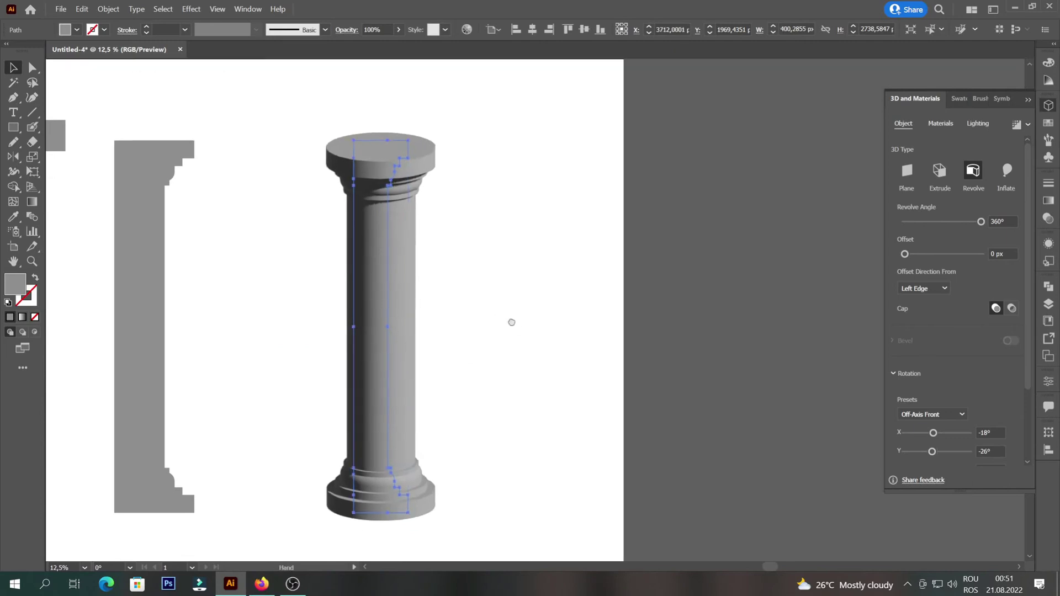
left_click_drag(389, 260, 399, 276)
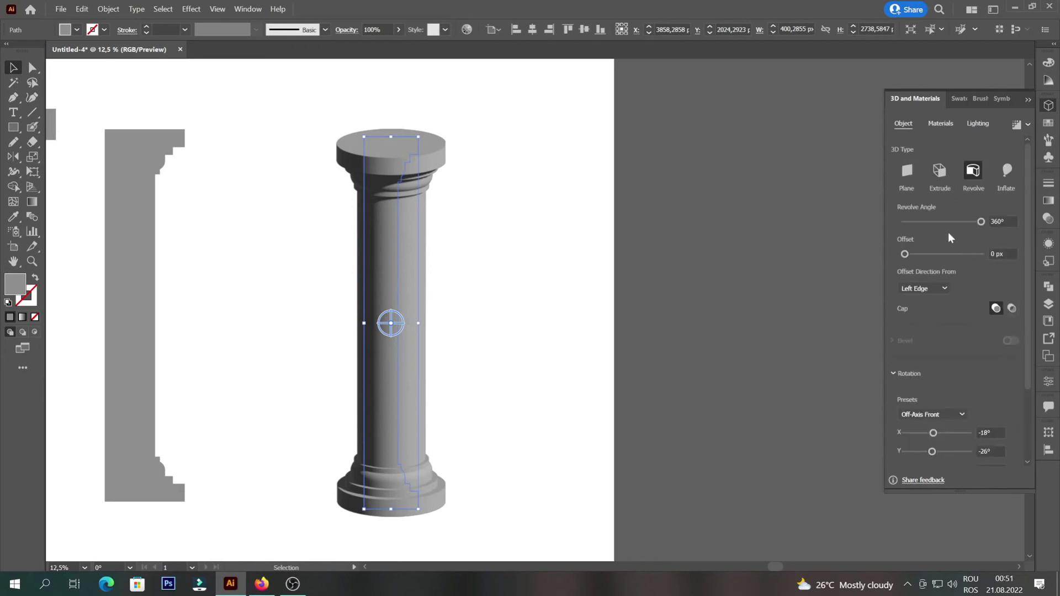
Step: Apply the Spotted Concrete Substance material from the Materials tab to the column
left_click(941, 123)
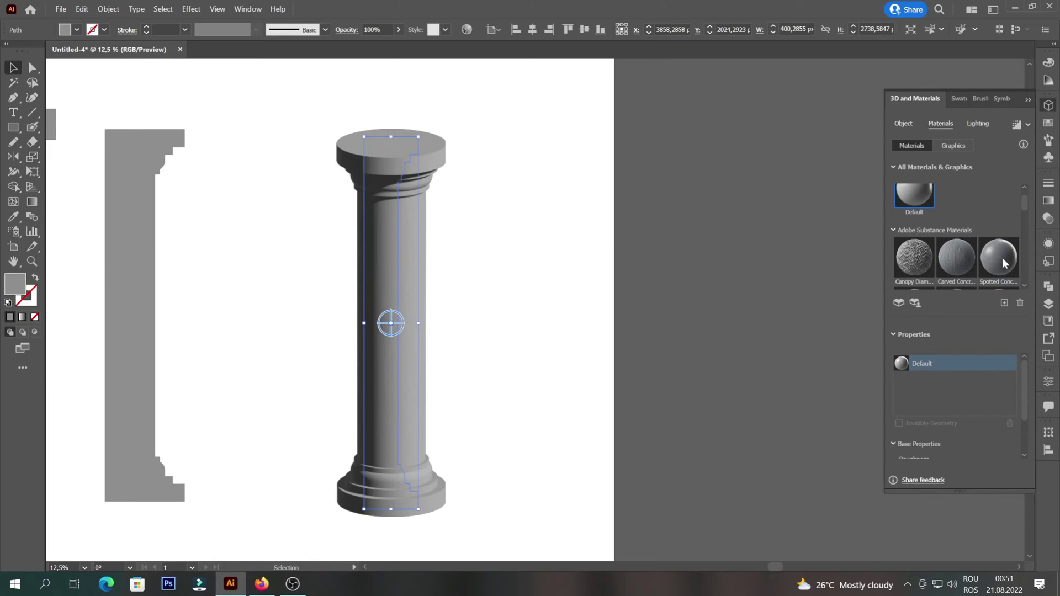
left_click(1002, 259)
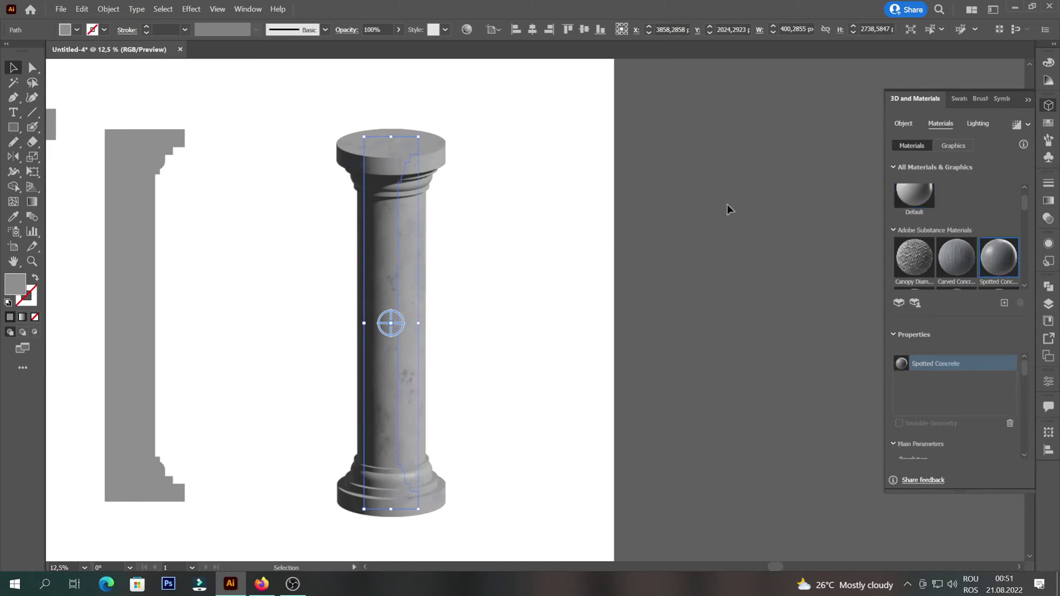
scroll(393, 159, "up", 5)
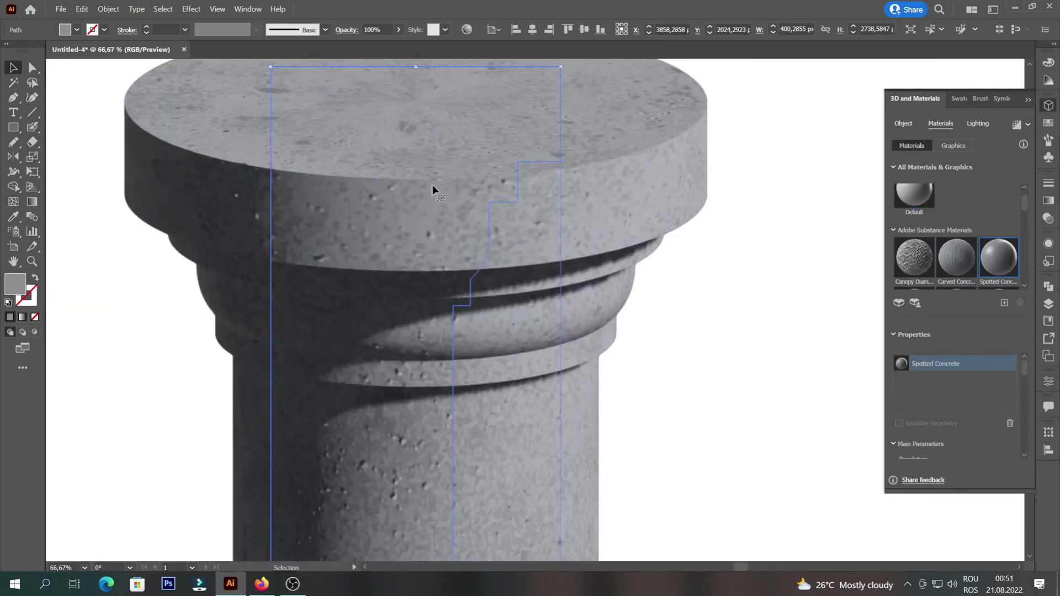
scroll(399, 168, "down", 2)
scroll(294, 176, "down", 3)
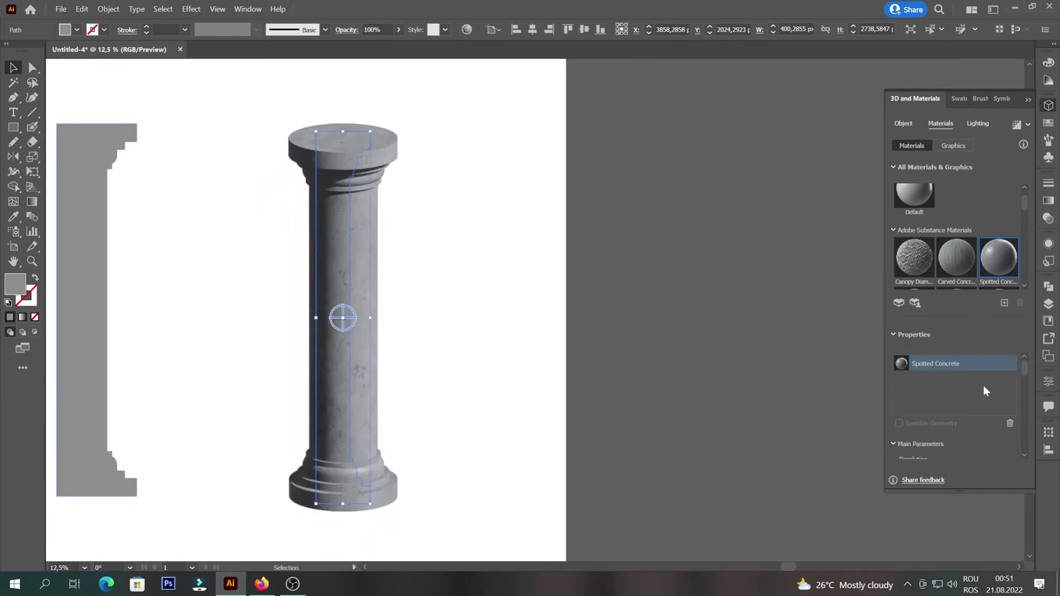
Step: Set the concrete texture resolution to 2048px
scroll(985, 392, "down", 2)
scroll(979, 395, "down", 1)
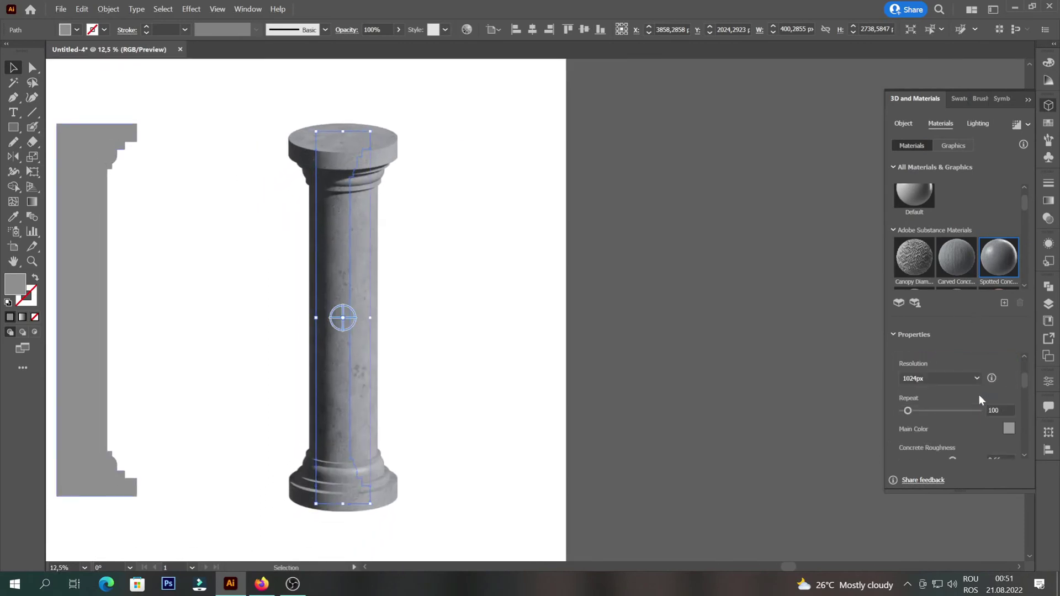
left_click(959, 379)
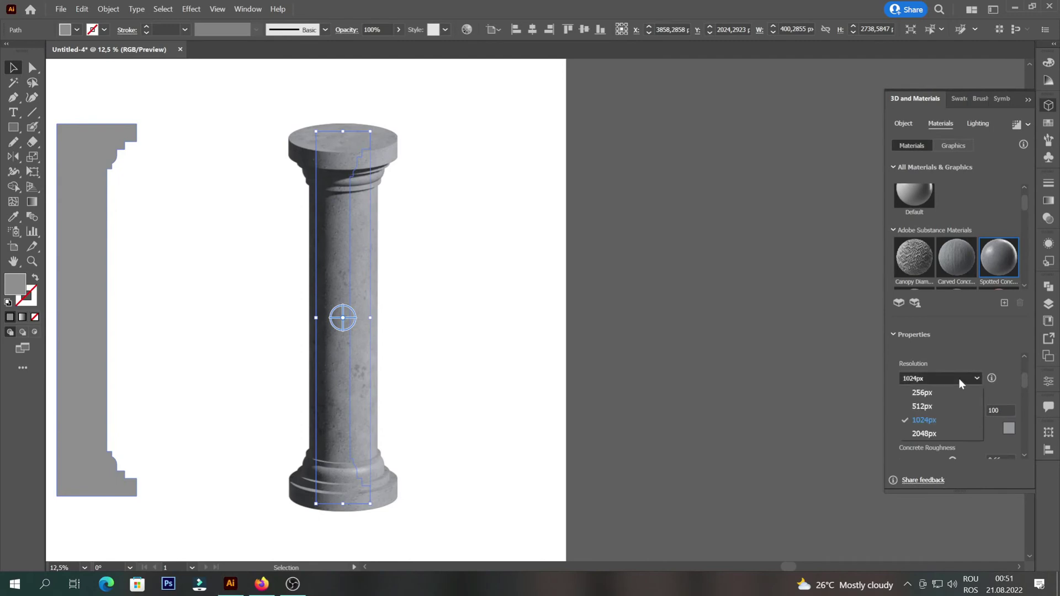
left_click(927, 433)
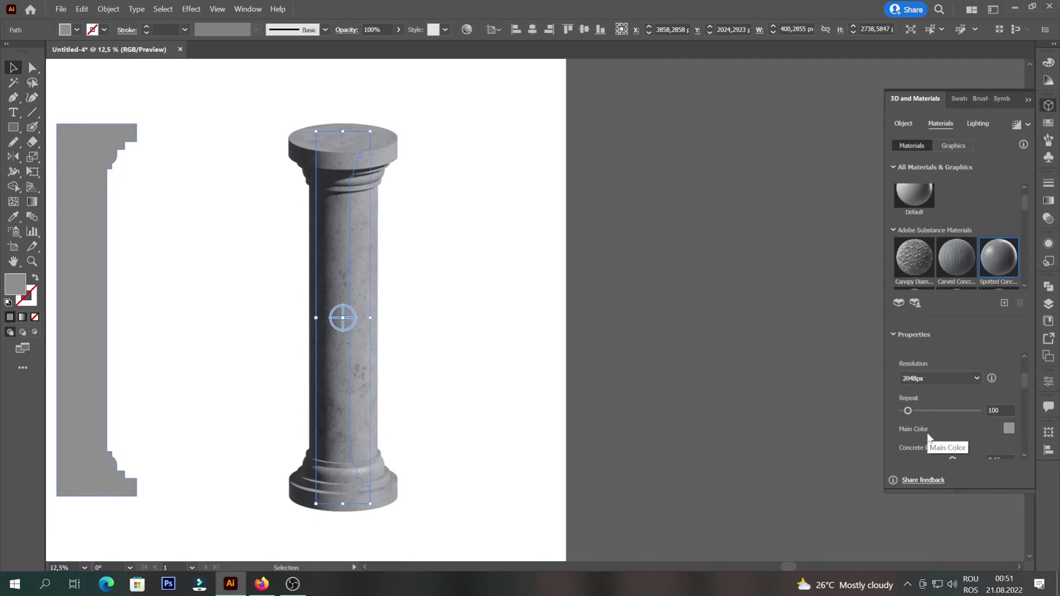
Step: Set the texture Repeat slider to 185 and view the whole column
scroll(331, 309, "up", 3)
scroll(331, 308, "down", 3)
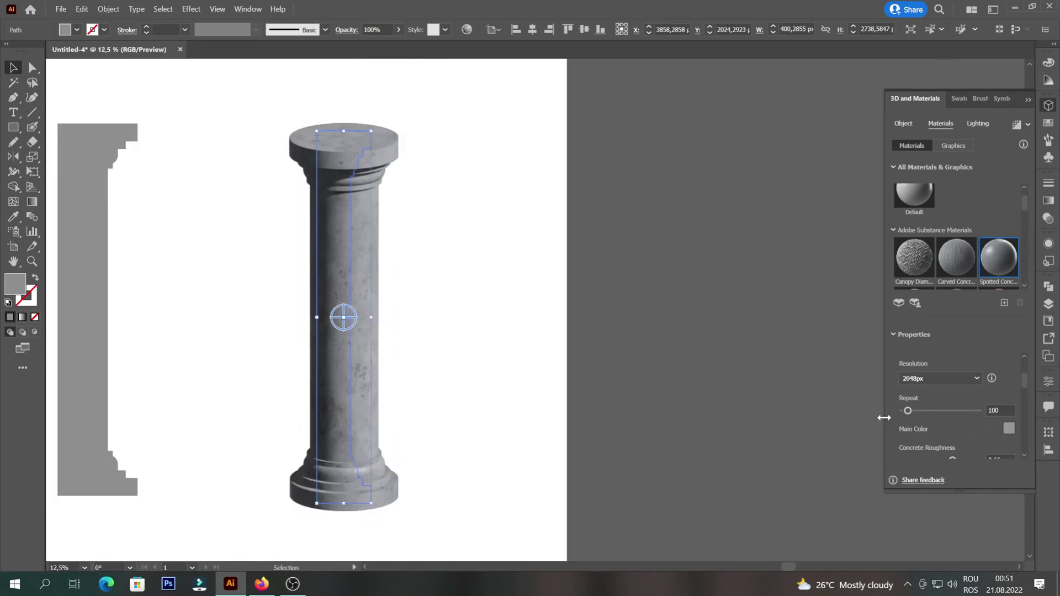
left_click_drag(908, 411, 927, 414)
scroll(356, 244, "up", 3)
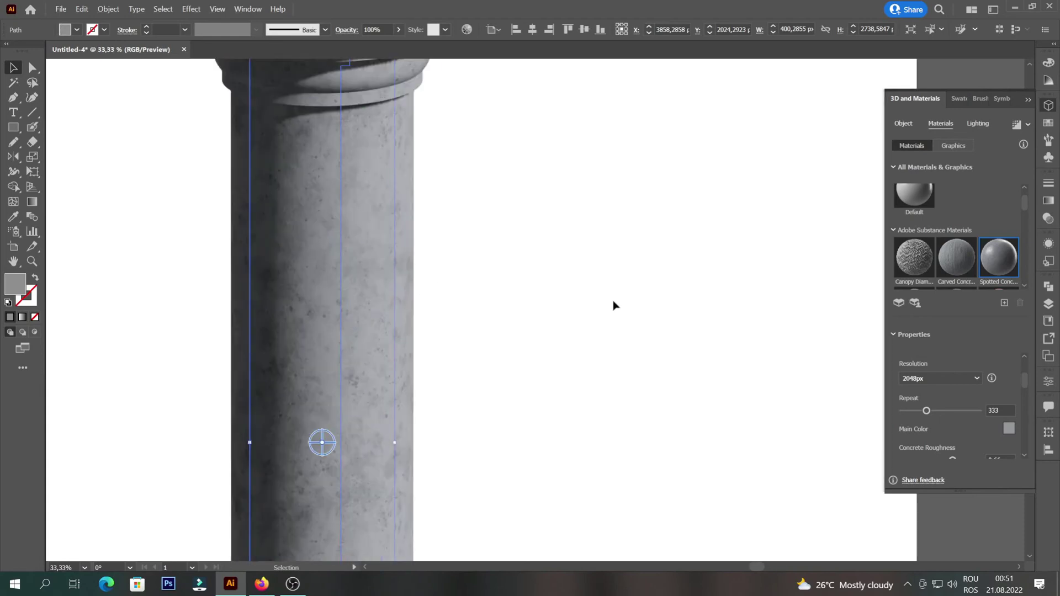
left_click_drag(925, 411, 915, 413)
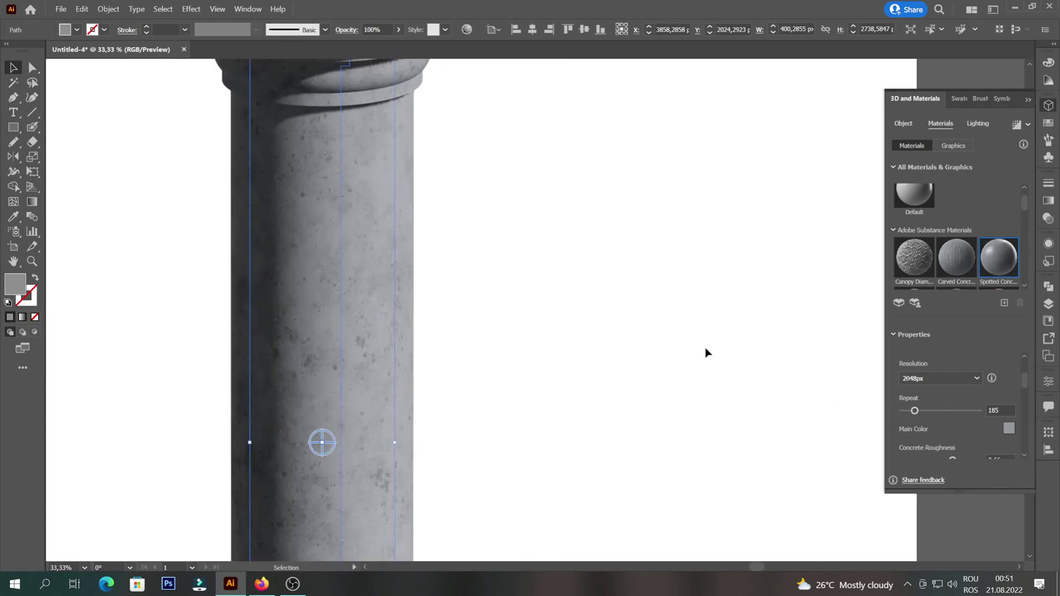
left_click(633, 325)
key("ctrl+minus")
key("ctrl+minus")
left_click_drag(649, 353, 522, 301)
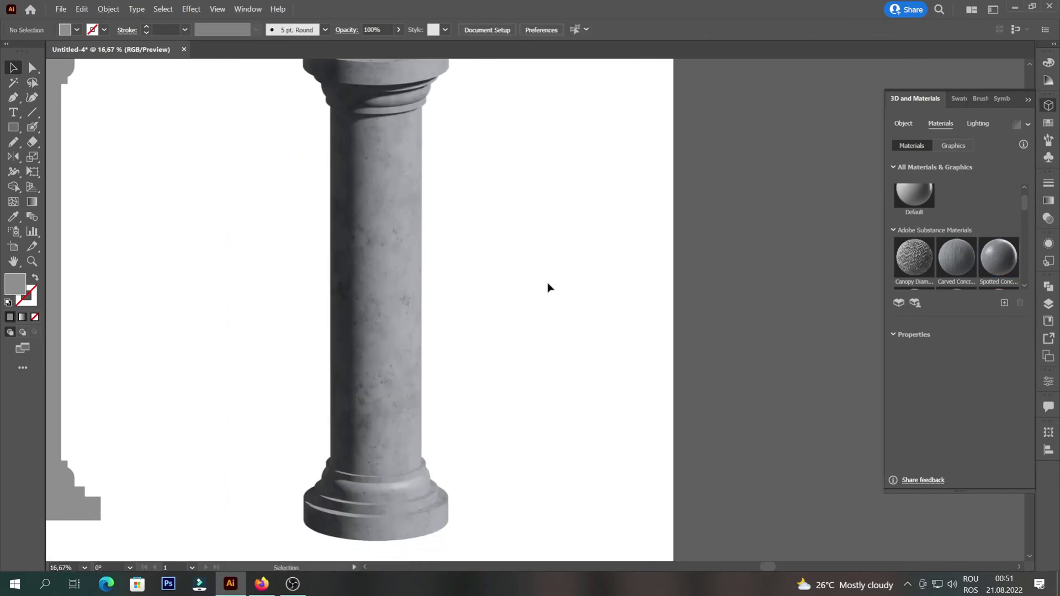
scroll(521, 326, "down", 1, "alt")
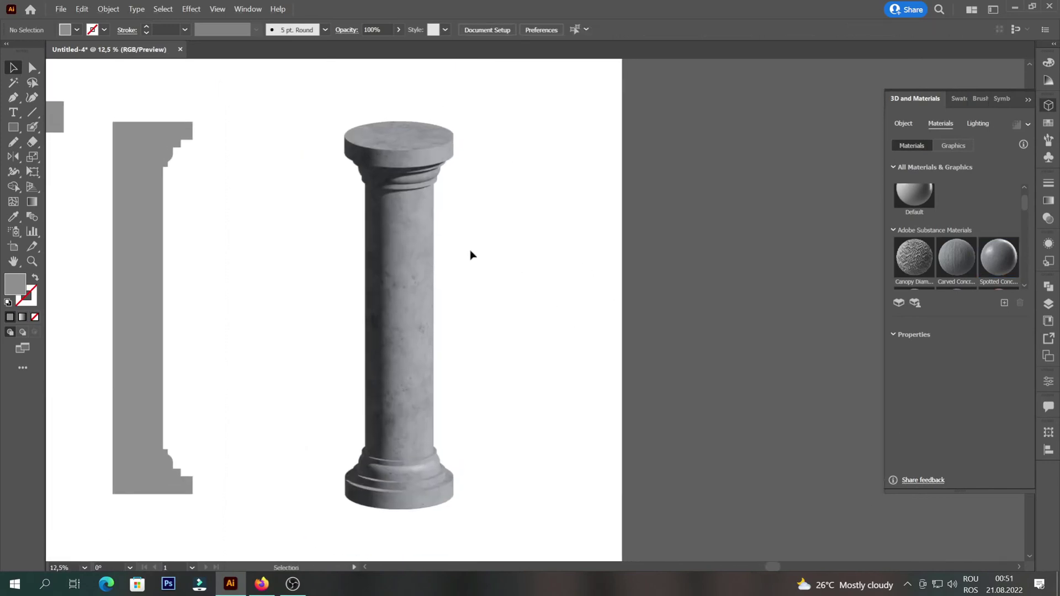
Step: Set light Softness to 55% and Ambient Intensity to 80%, then enable Render with Ray Tracing
key("ctrl+a")
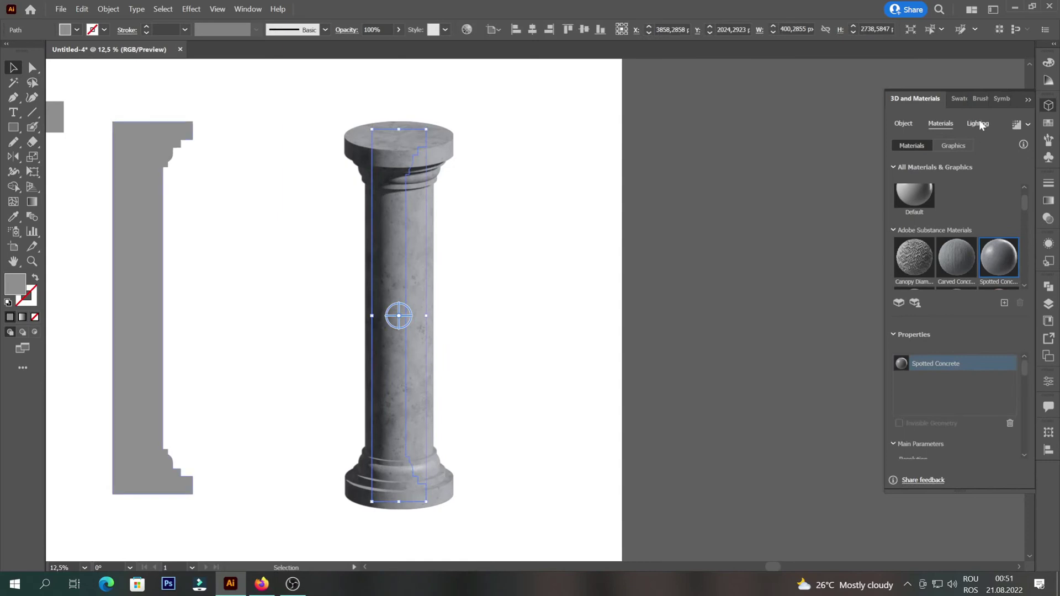
left_click(979, 122)
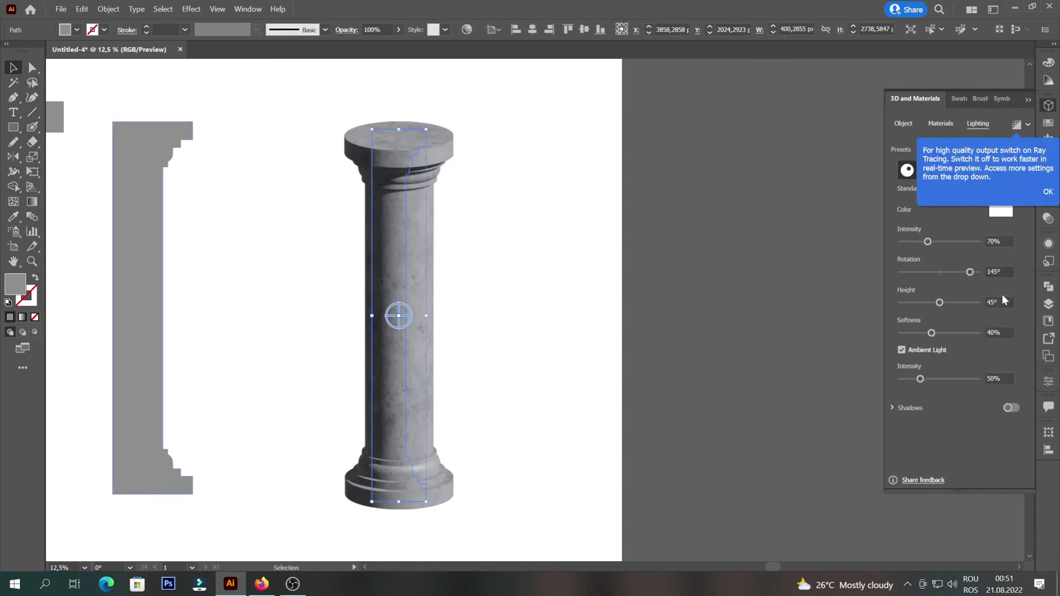
left_click(1005, 333)
type("55")
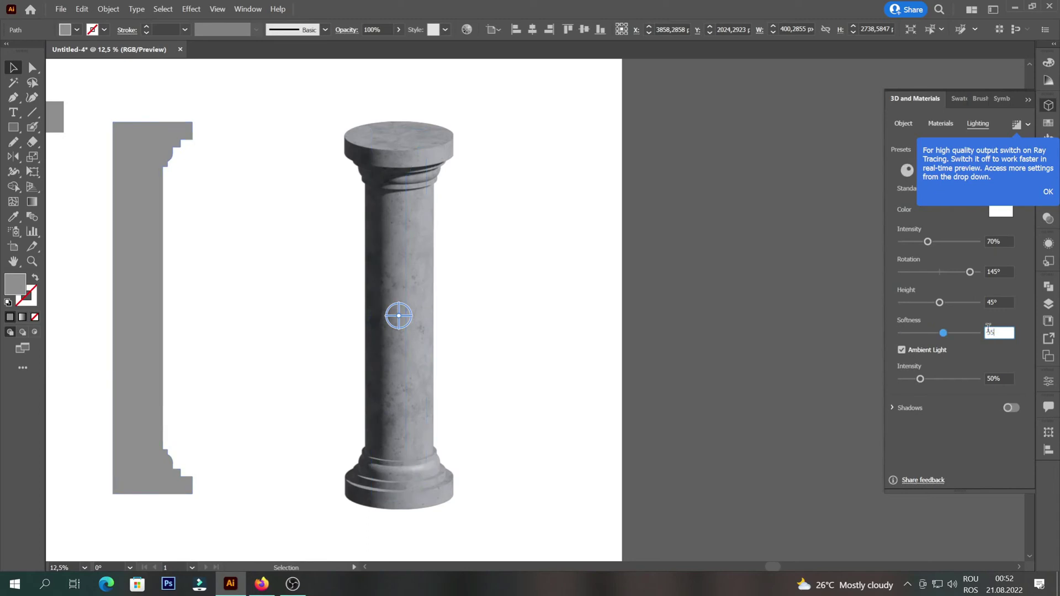
left_click(1006, 302)
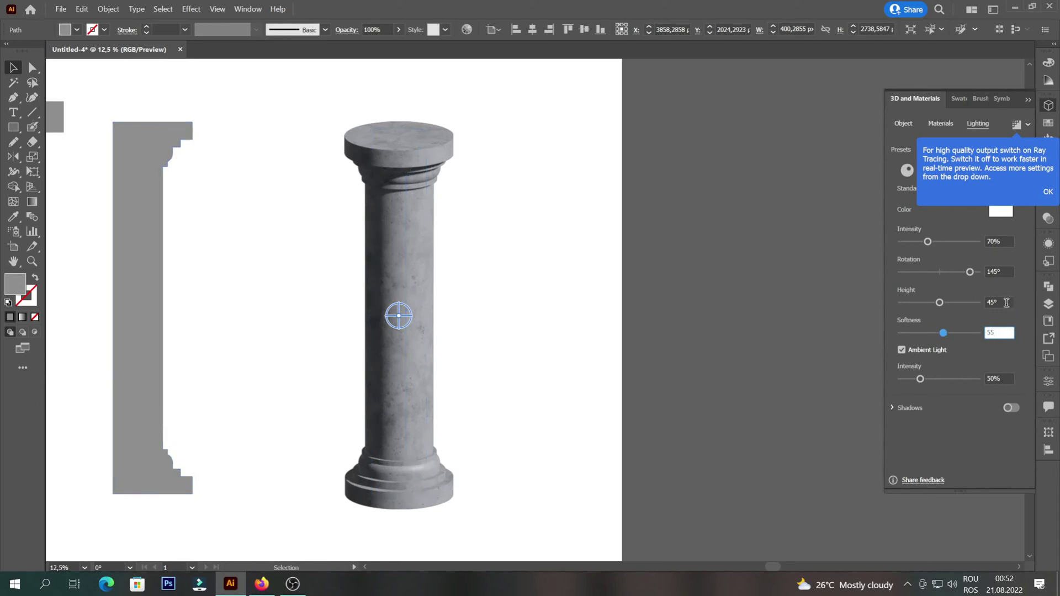
left_click(1002, 377)
type("80")
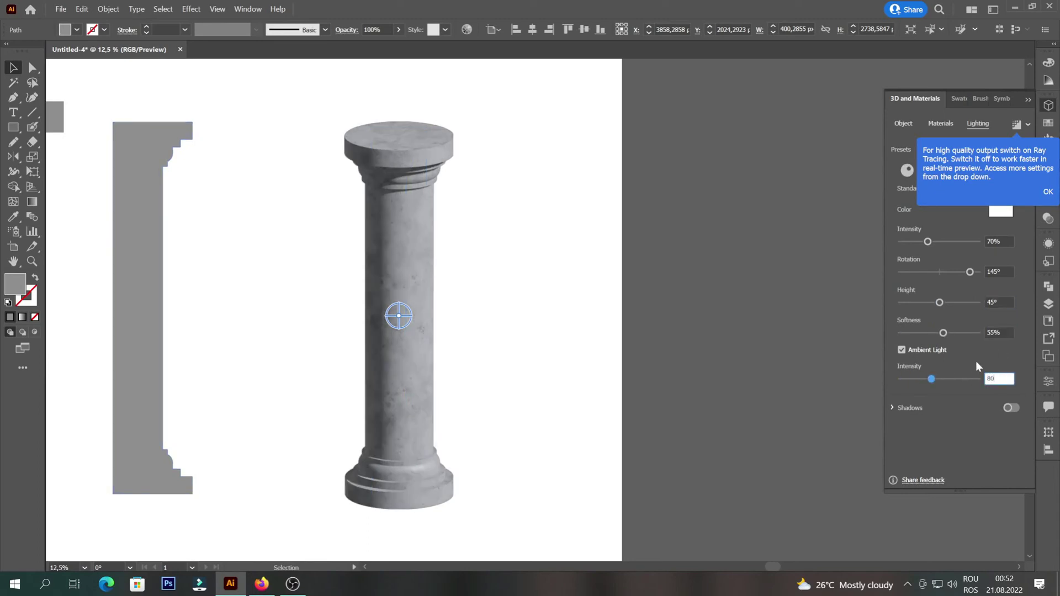
left_click(1047, 193)
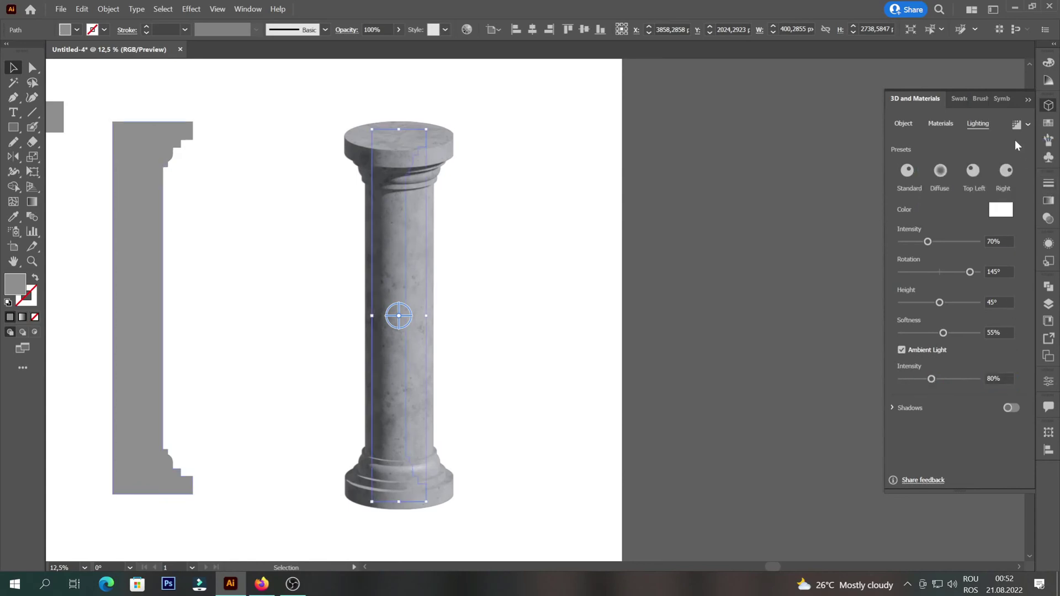
left_click(1017, 125)
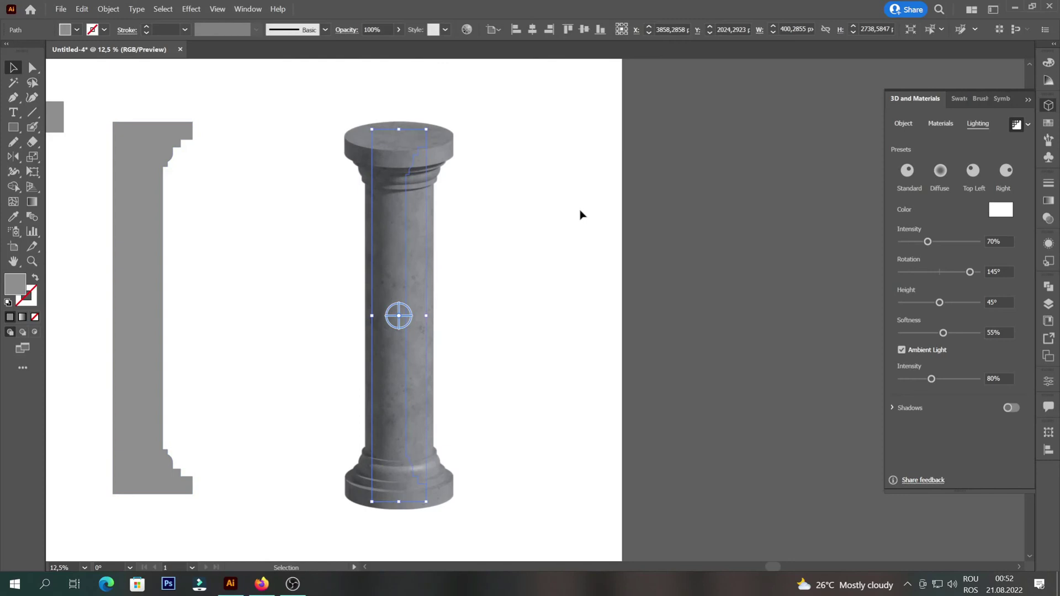
Step: Deselect the column and zoom in and out to inspect the finished ray-traced concrete render
left_click(580, 215)
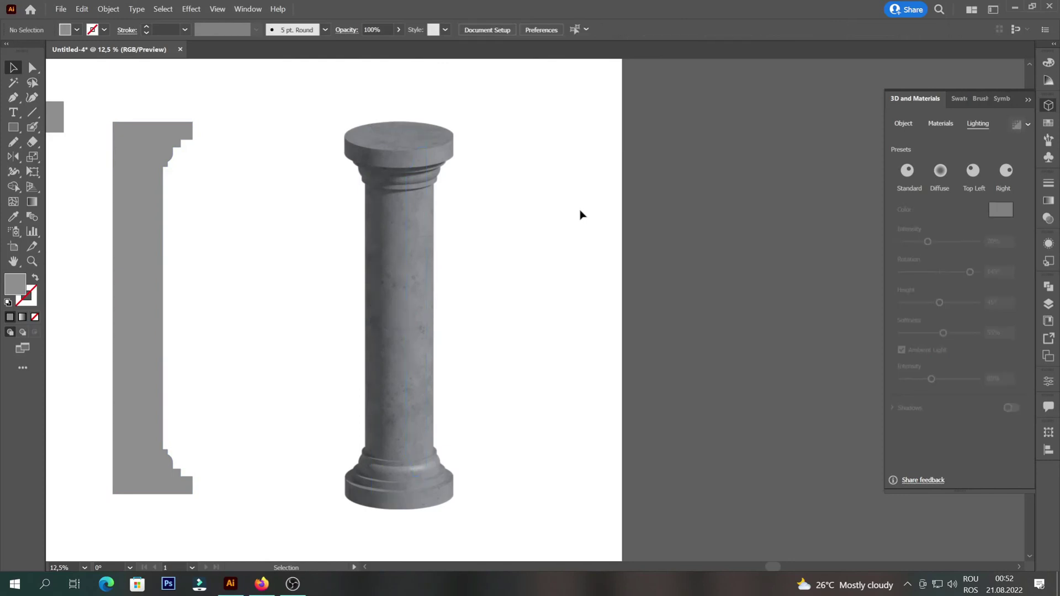
scroll(336, 160, "up", 2)
scroll(359, 163, "down", 3)
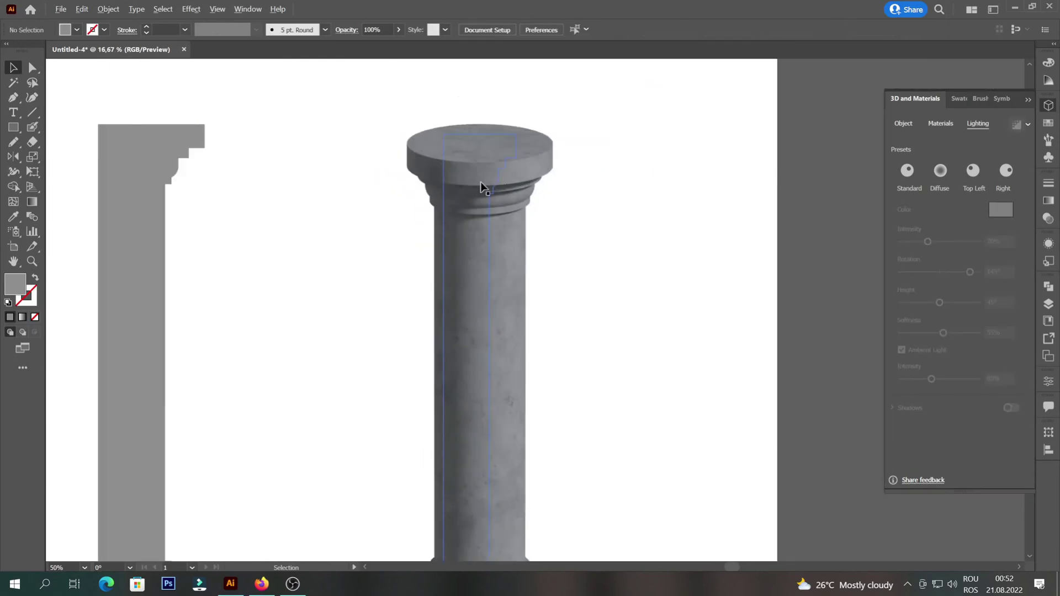
scroll(634, 236, "up", 2)
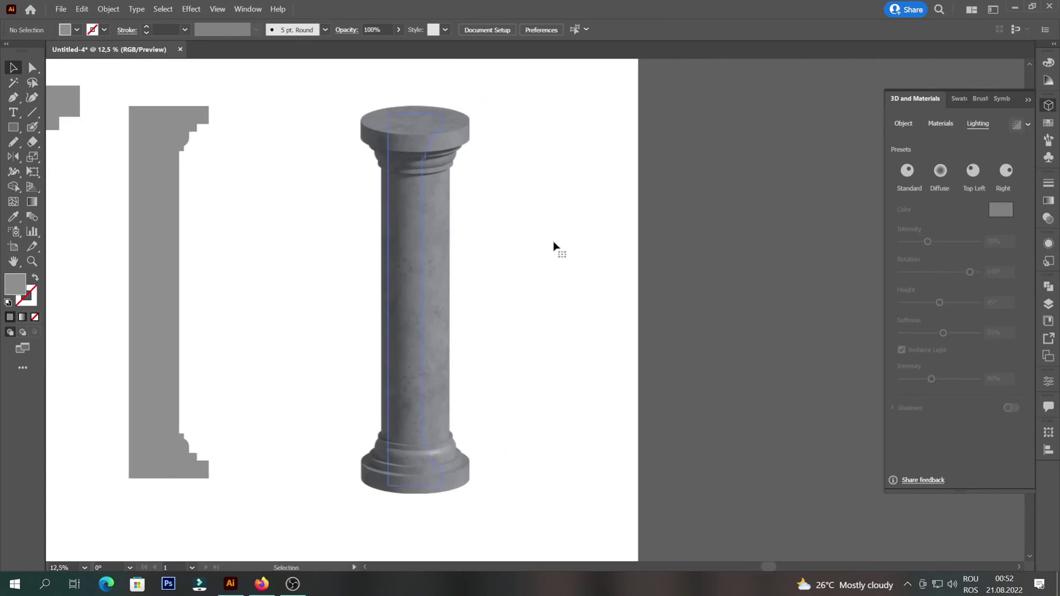
Step: Reselect the 3D column and set its Ambient Light Intensity to 100%
key("ctrl+z")
left_click(997, 376)
type("10")
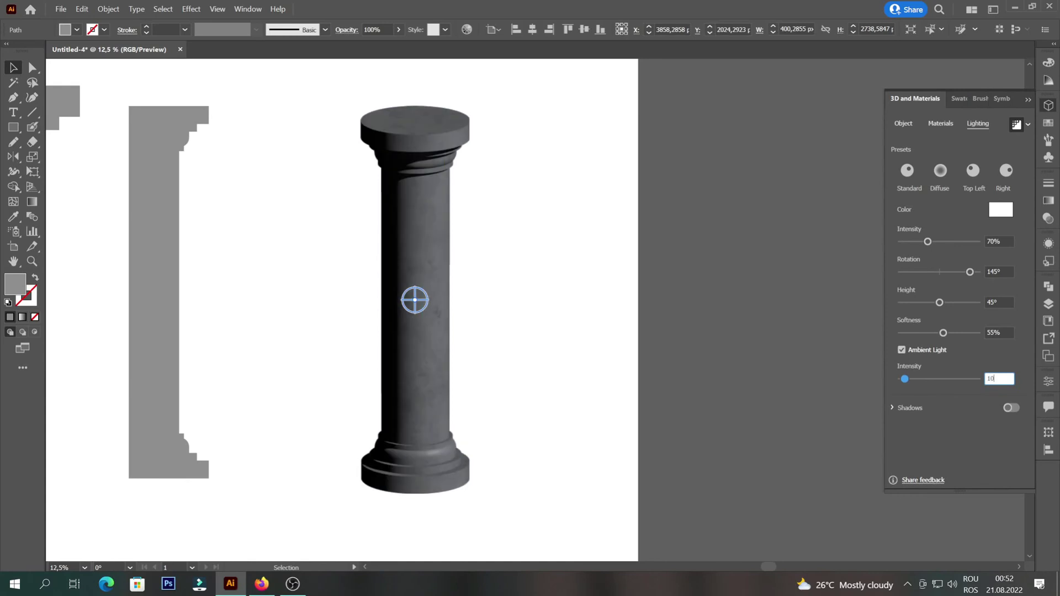
type("0")
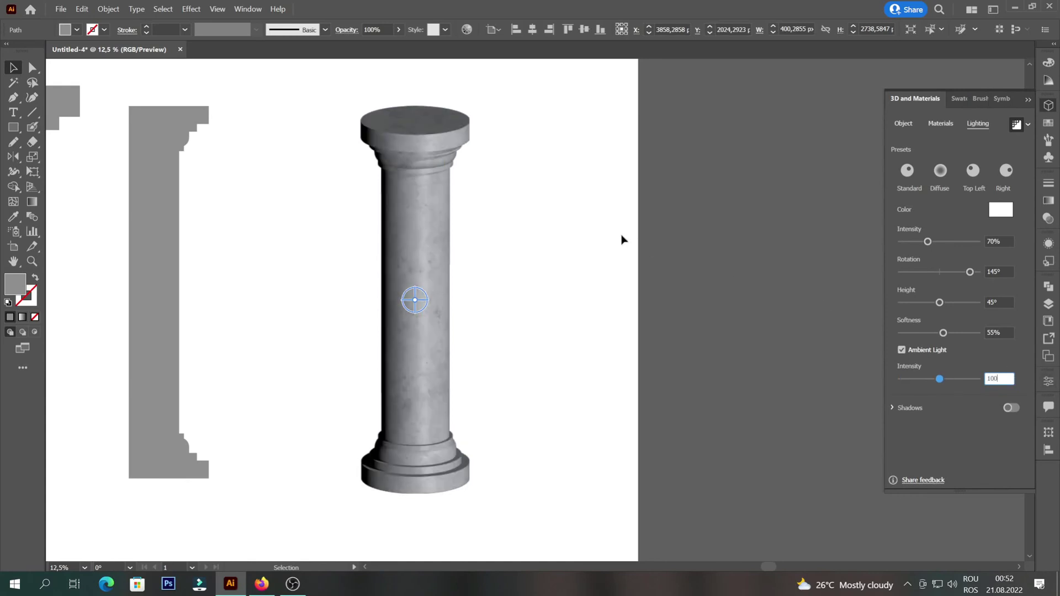
key("Return")
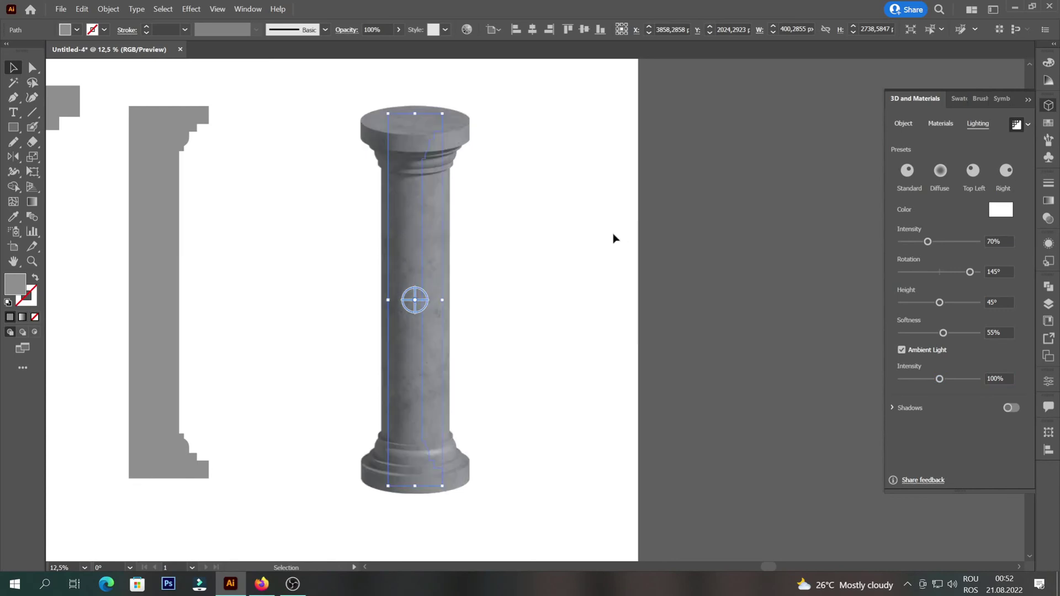
left_click(604, 237)
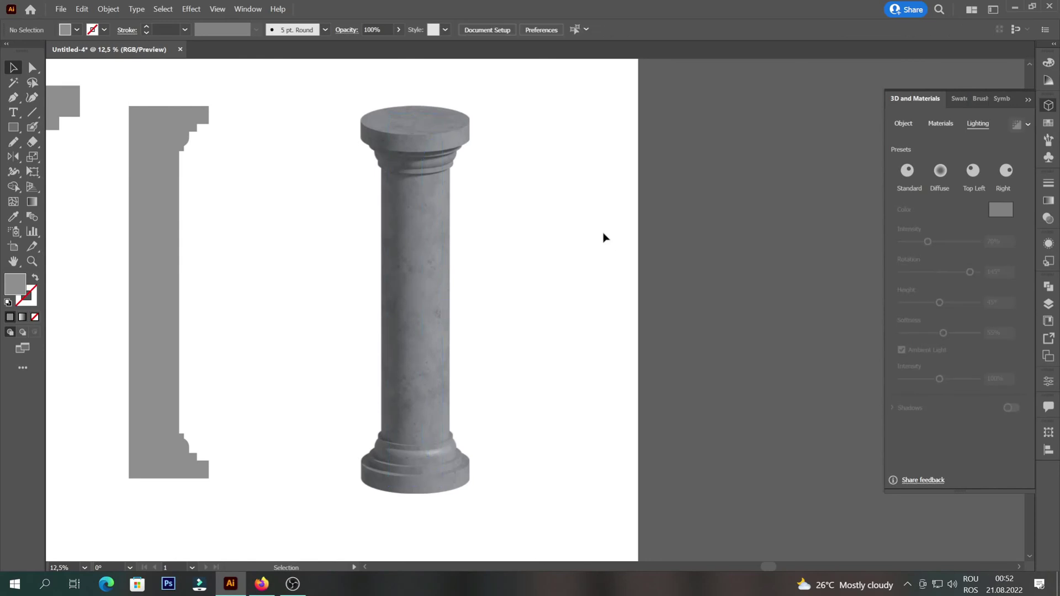
left_click(417, 243)
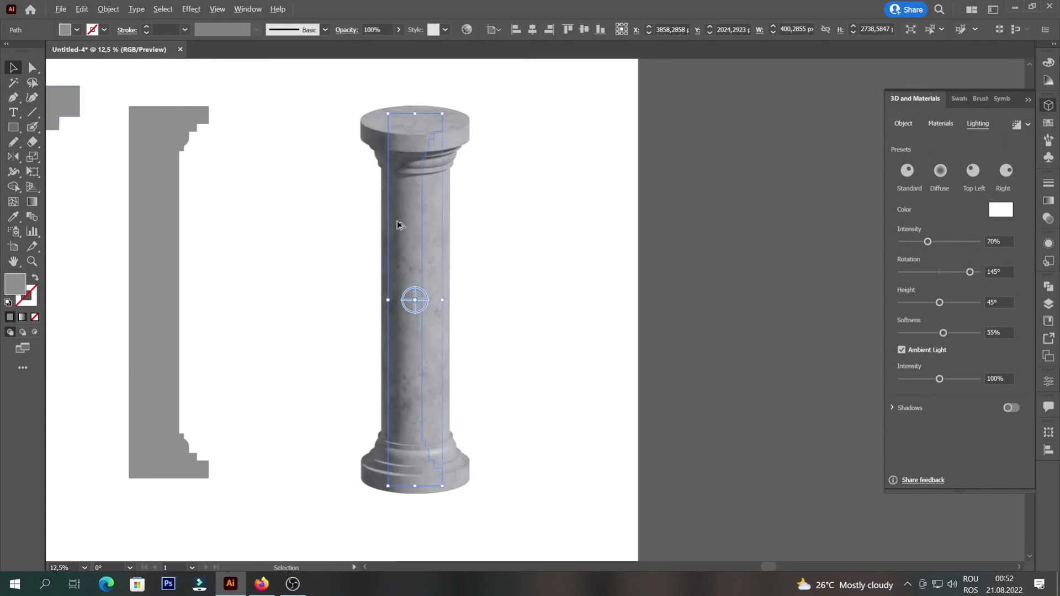
scroll(381, 226, "up", 1)
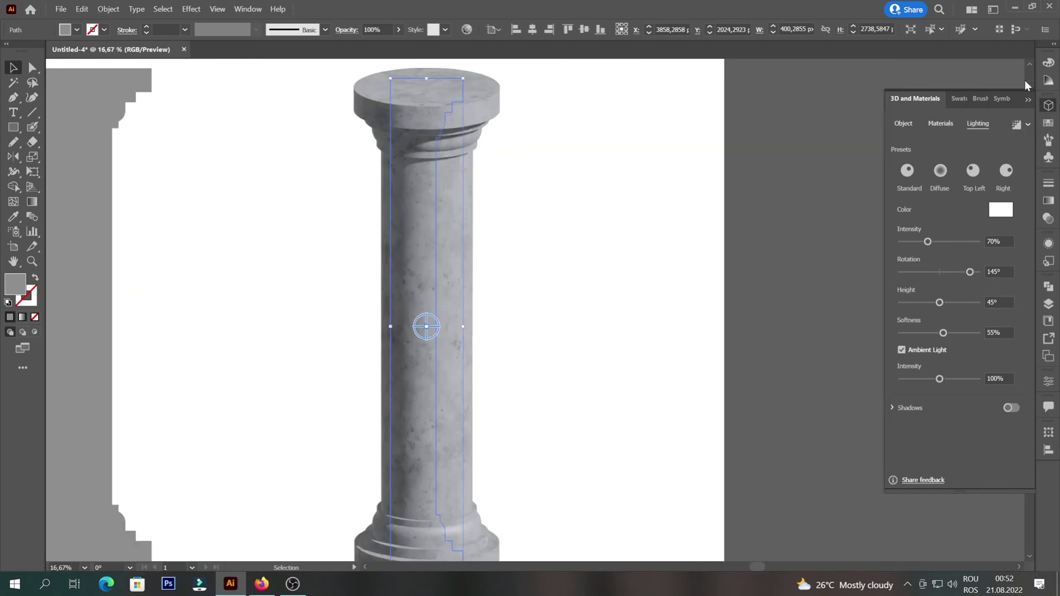